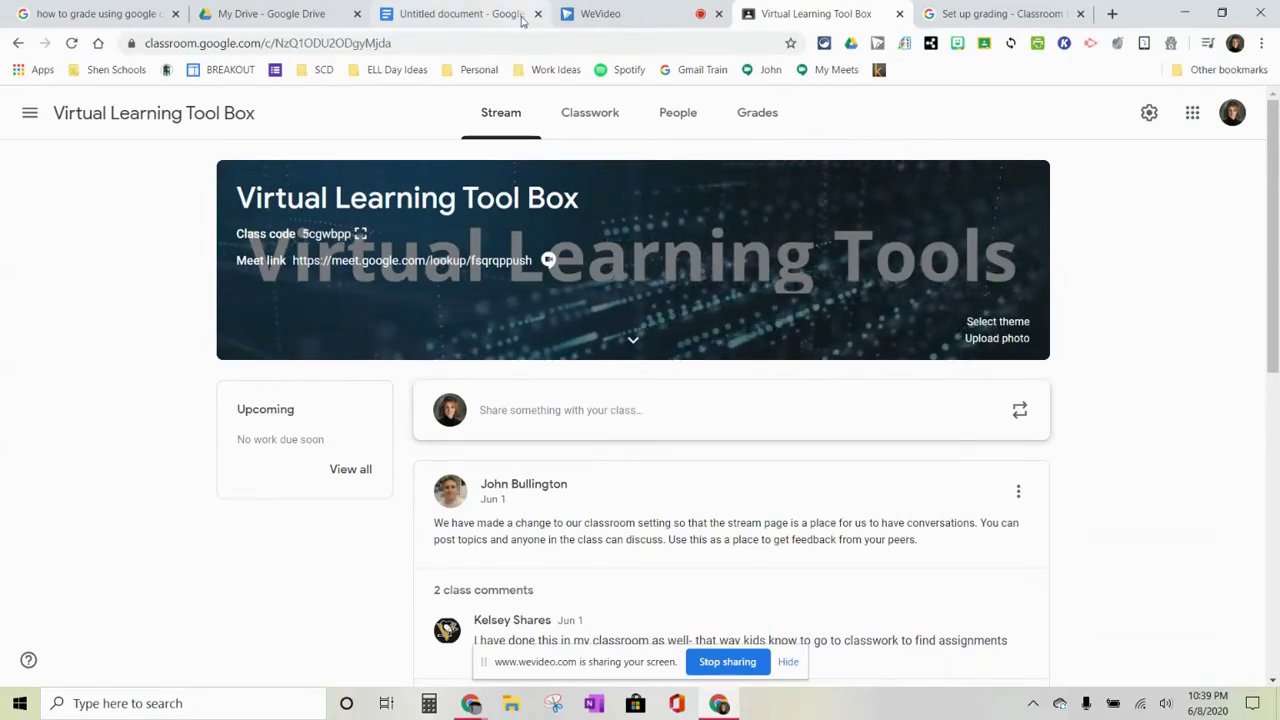
Open the Virtual Learning Tool Box class's grading settings and examine the overall grade calculation options.
{"action": "left_click", "coordinate": [744, 123]}
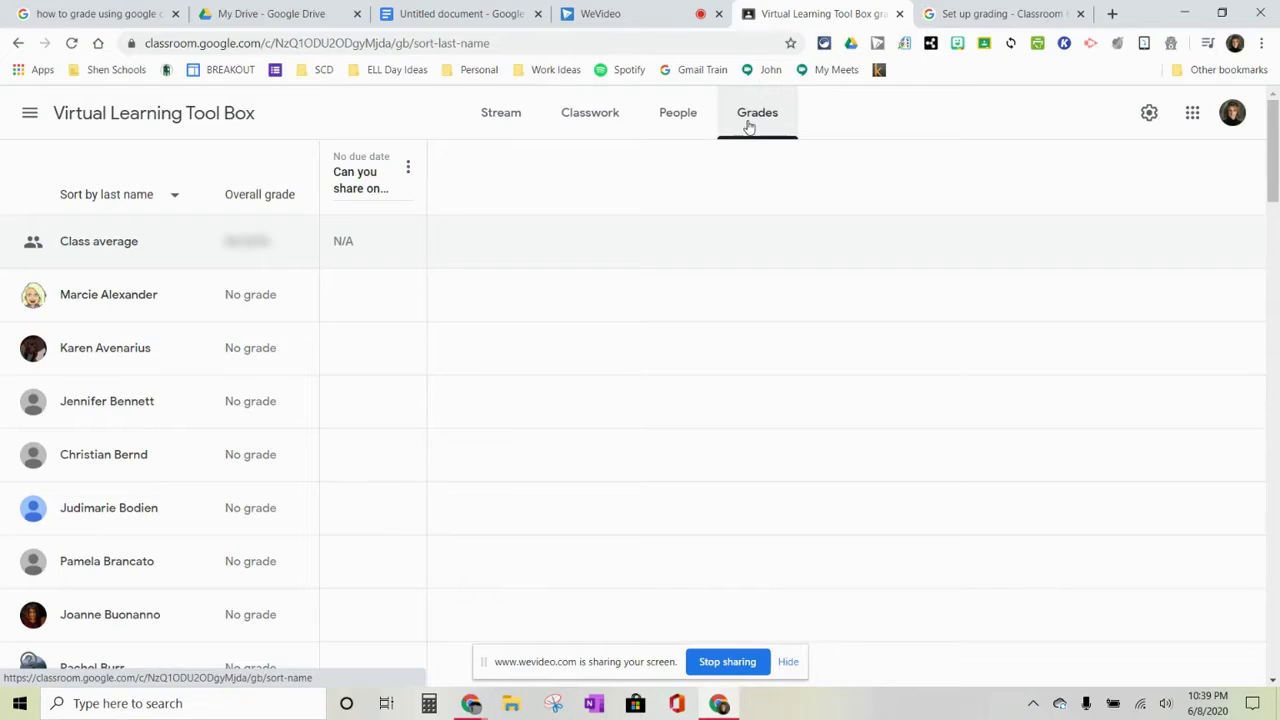
{"action": "left_click", "coordinate": [1161, 114]}
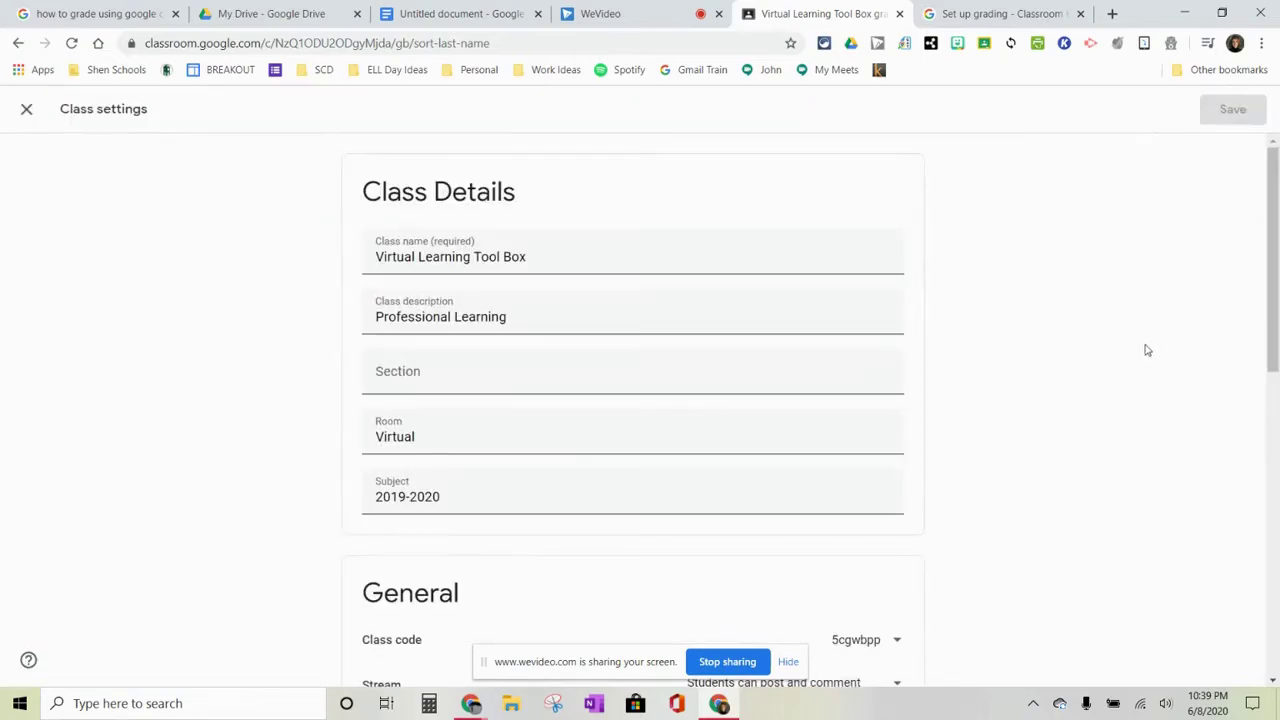
{"action": "scroll", "coordinate": [1147, 350], "scroll_direction": "down", "scroll_amount": 10}
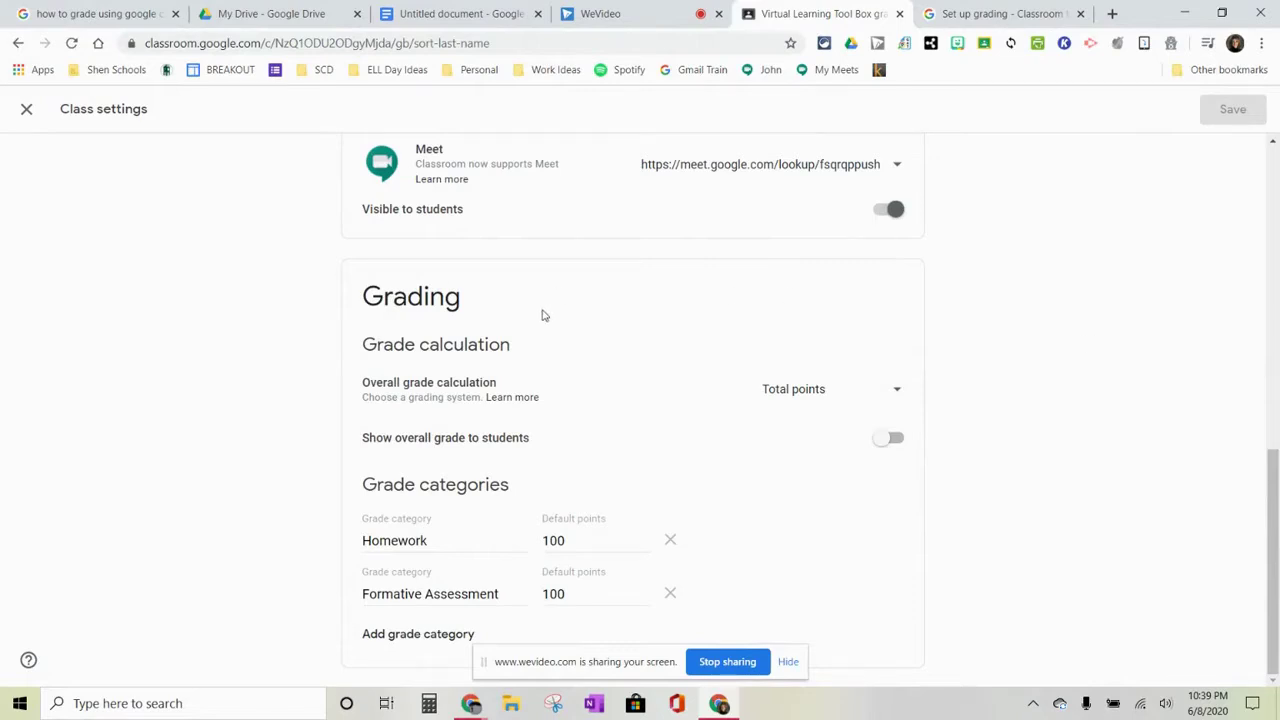
{"action": "left_click", "coordinate": [836, 398]}
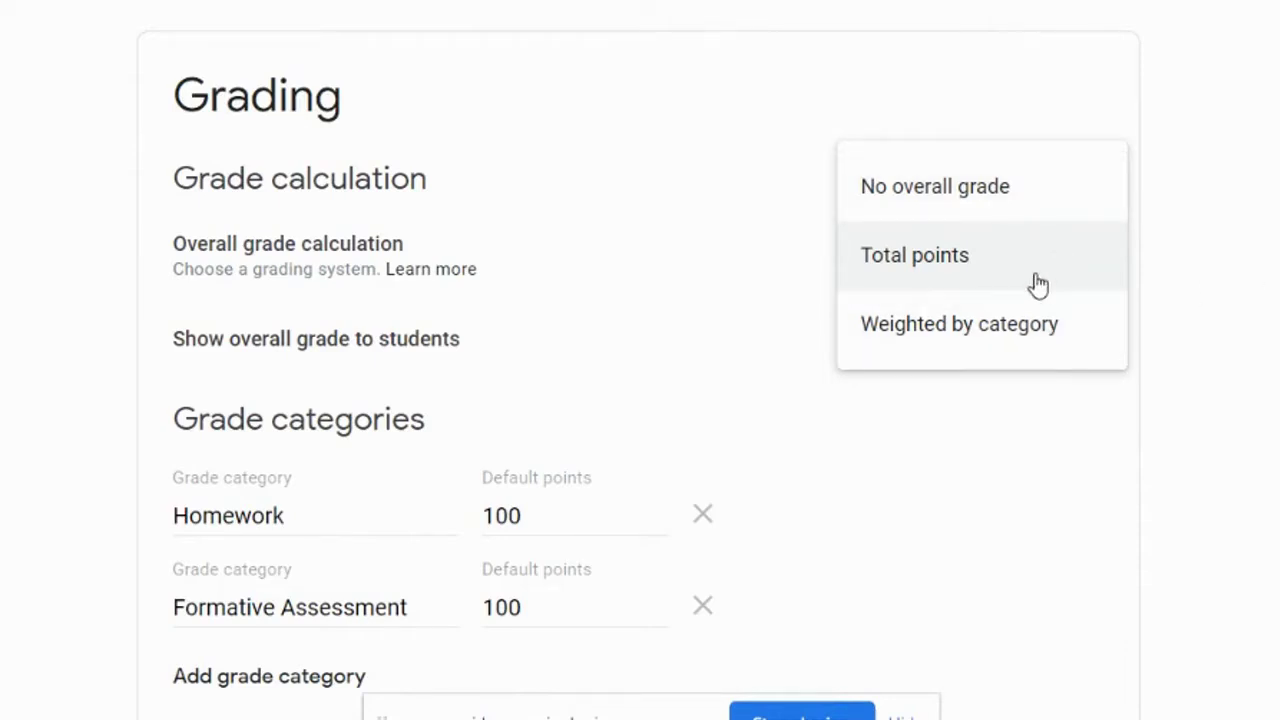
{"action": "left_click", "coordinate": [489, 367]}
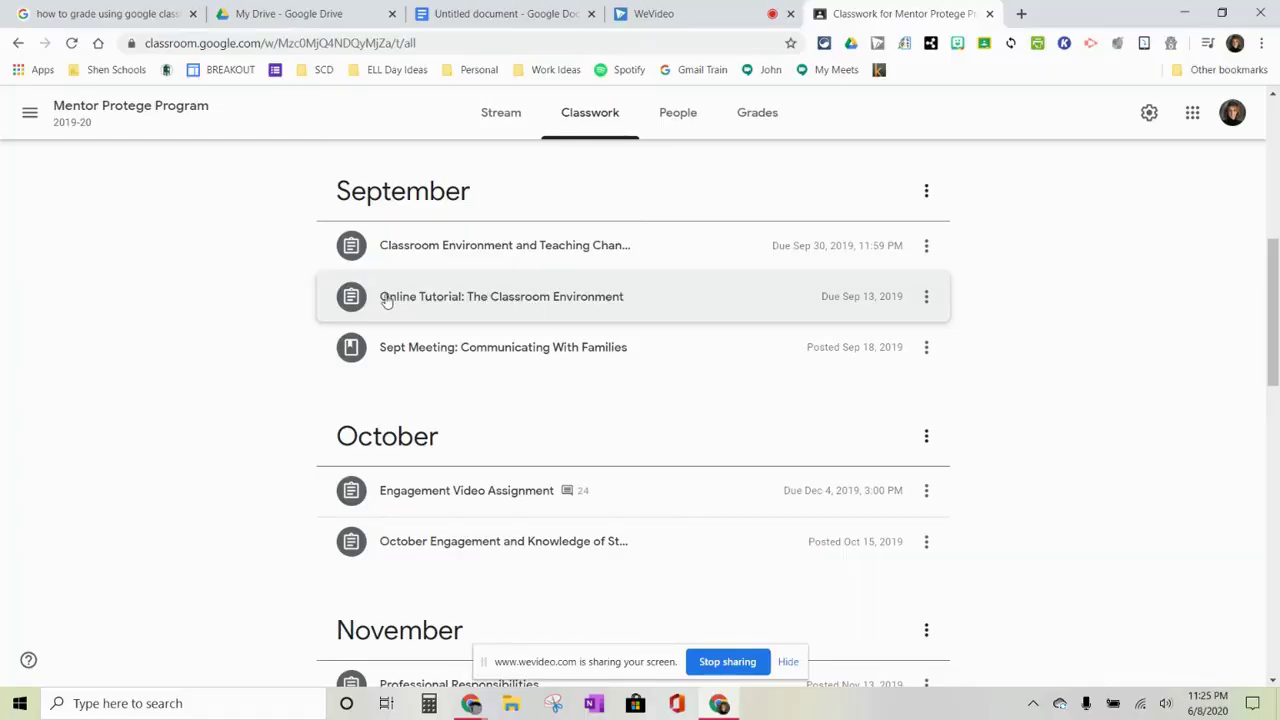
Open the student work for "Online Tutorial: The Classroom Environment" and sort the students by status.
{"action": "left_click", "coordinate": [387, 302]}
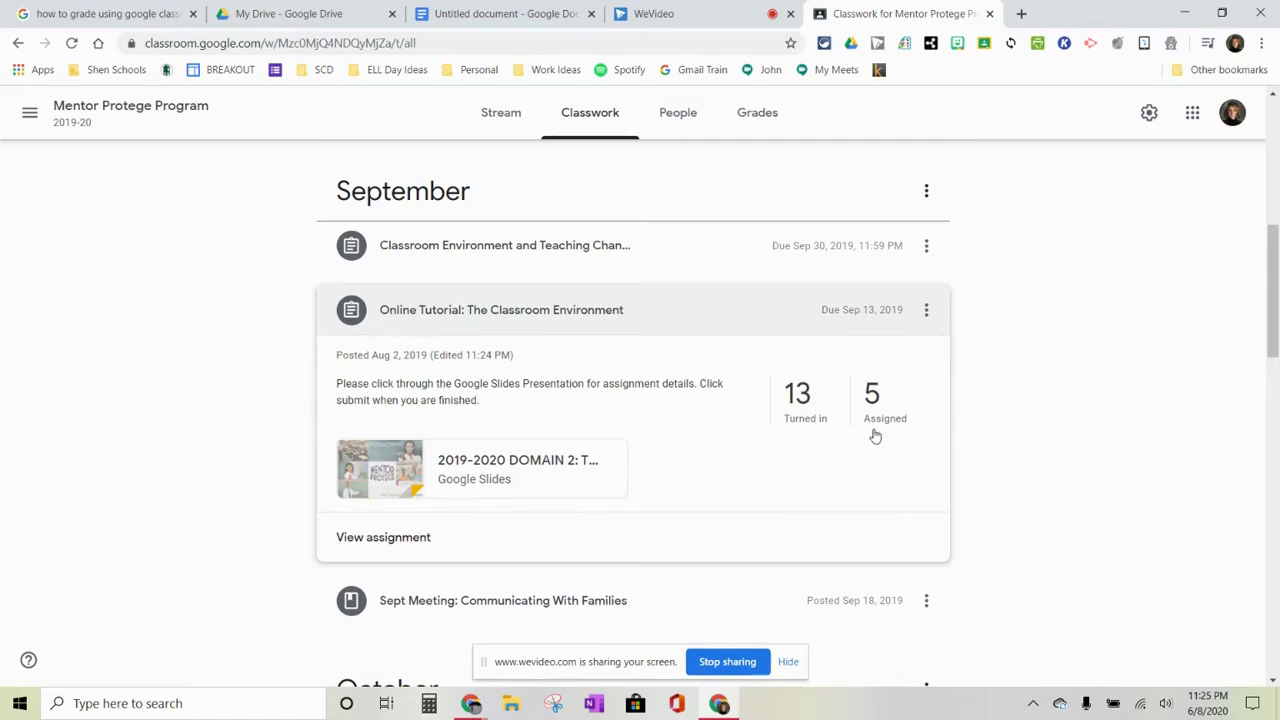
{"action": "left_click", "coordinate": [390, 533]}
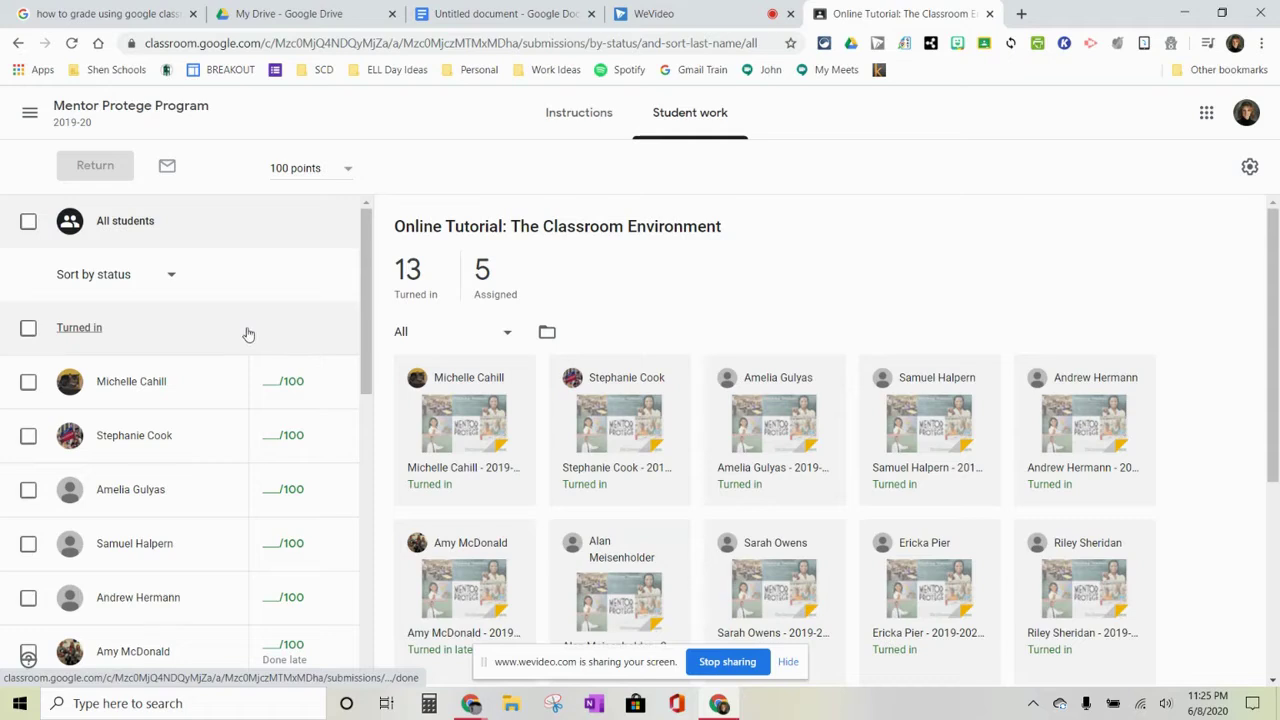
{"action": "left_click", "coordinate": [169, 270]}
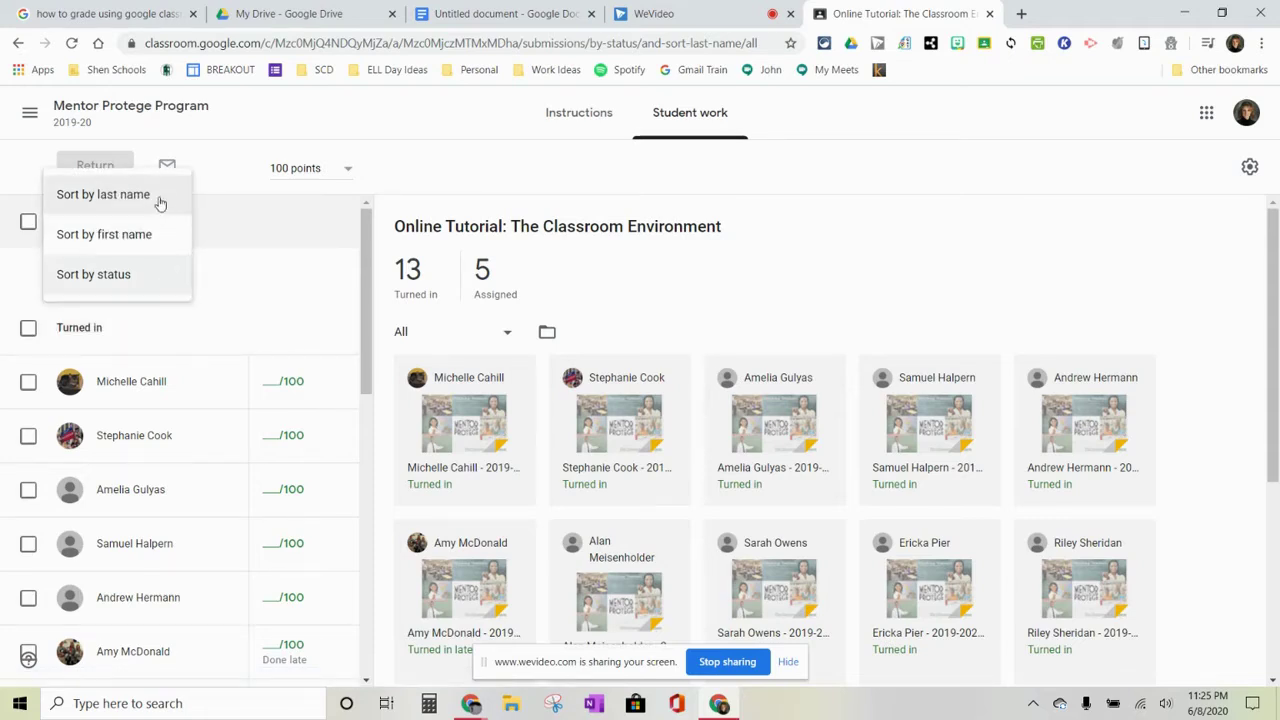
{"action": "left_click", "coordinate": [152, 277]}
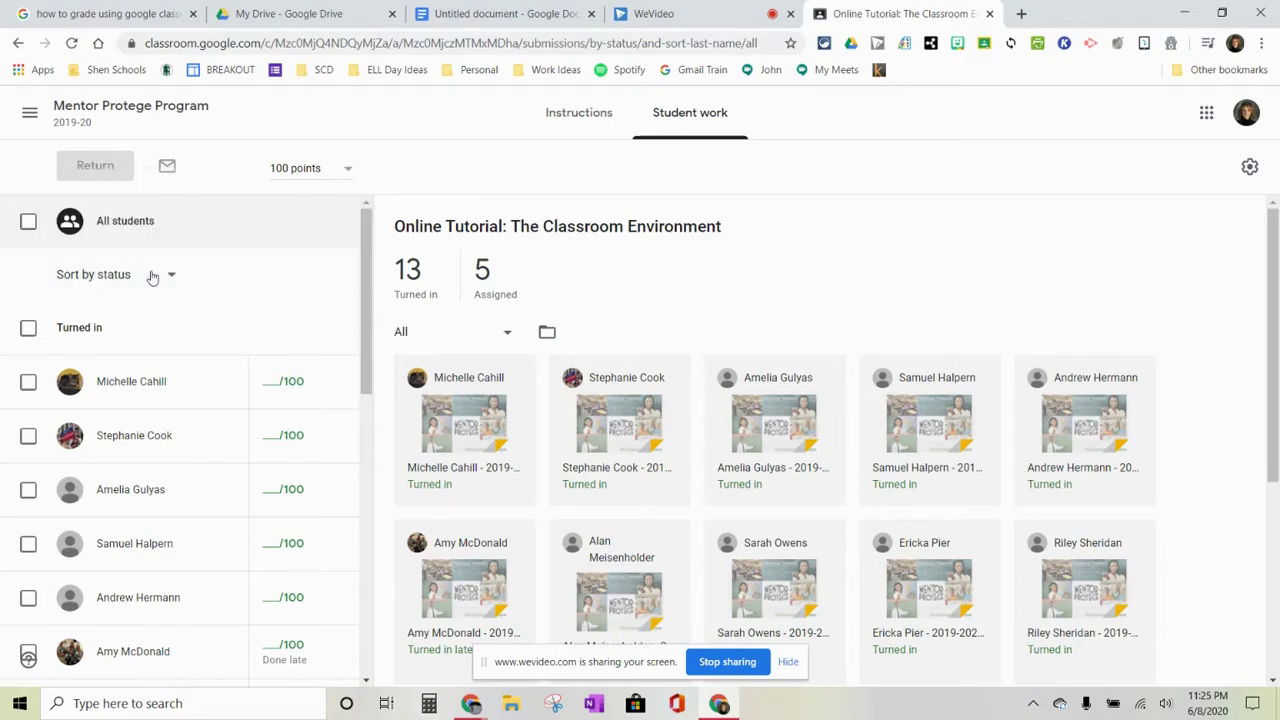
Select all students in the Online Tutorial assignment's student list.
{"action": "left_click", "coordinate": [30, 224]}
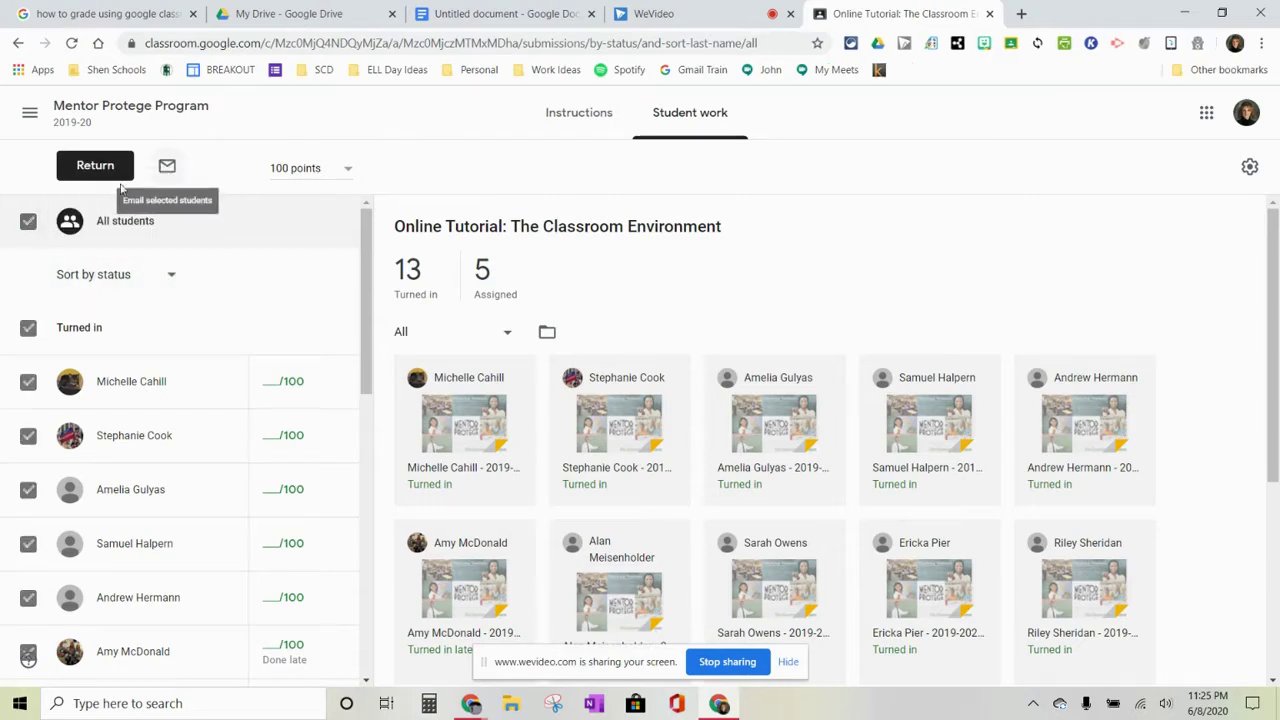
{"action": "left_click", "coordinate": [28, 221]}
{"action": "left_click", "coordinate": [28, 381]}
{"action": "left_click", "coordinate": [28, 437]}
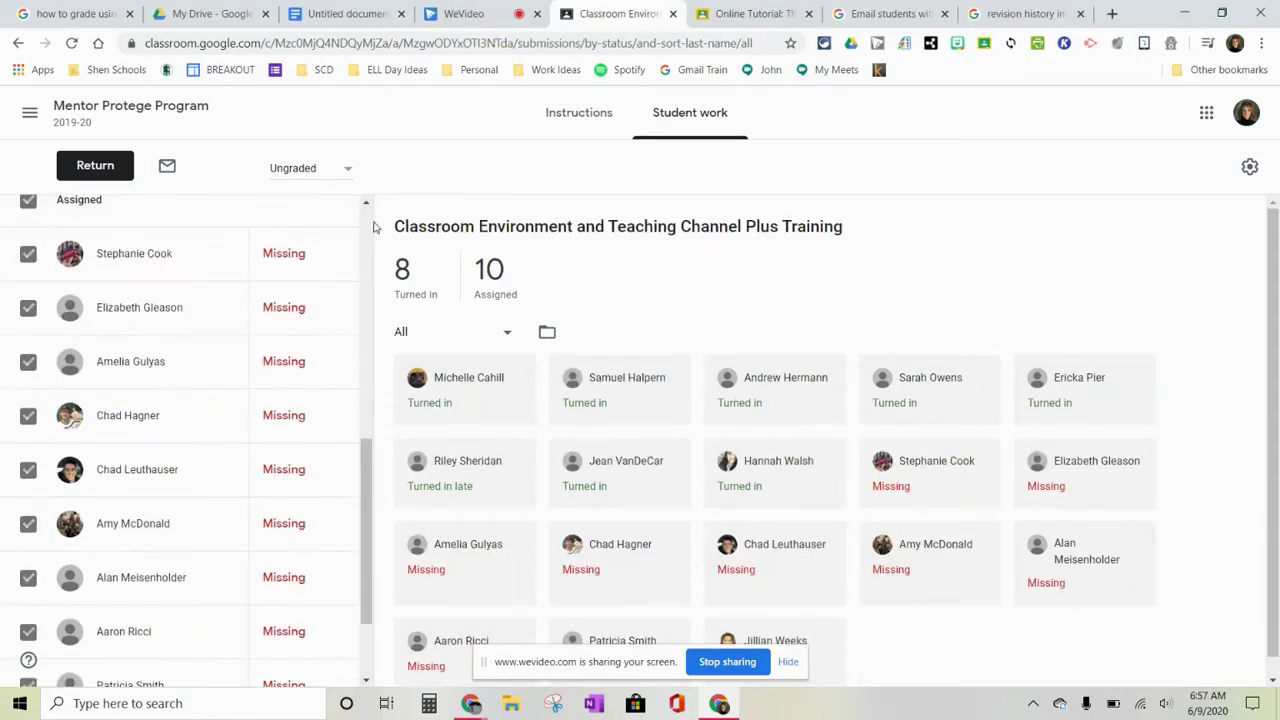
Sort the Classroom Environment and Teaching Channel Plus Training students by status, and select and clear the Turned in group.
{"action": "scroll", "coordinate": [209, 266], "scroll_direction": "up", "scroll_amount": 10}
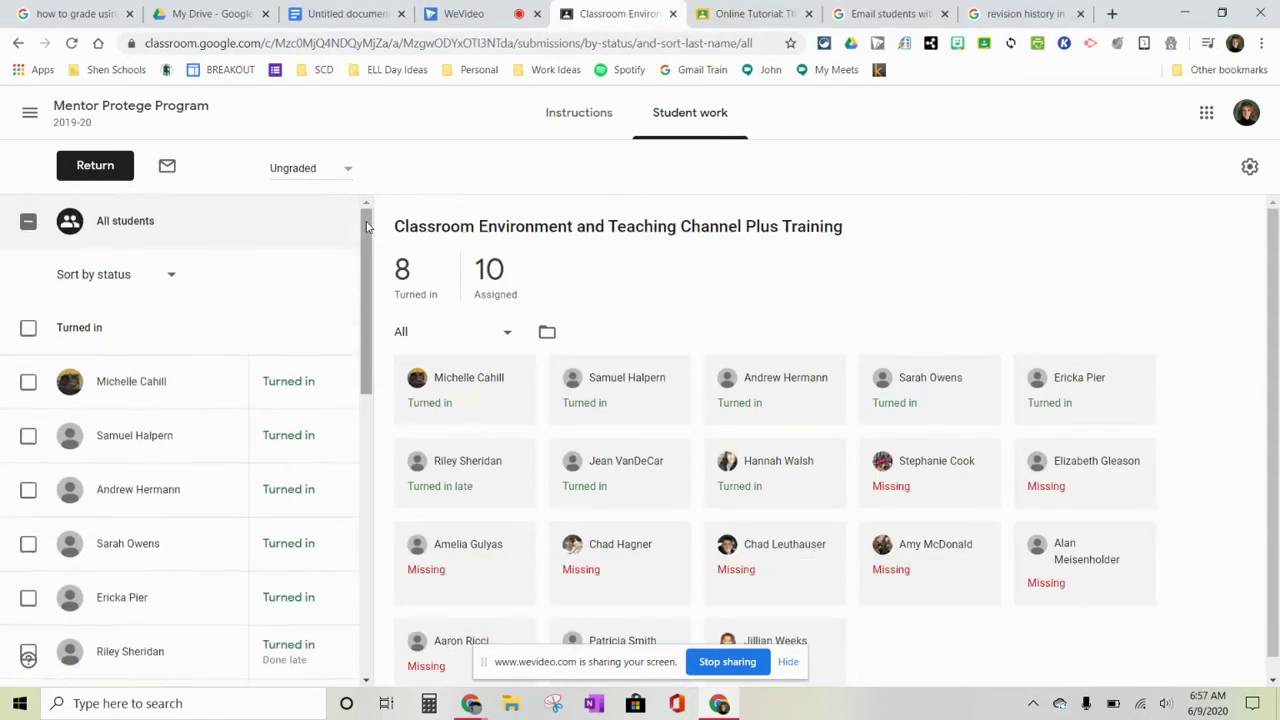
{"action": "left_click", "coordinate": [176, 278]}
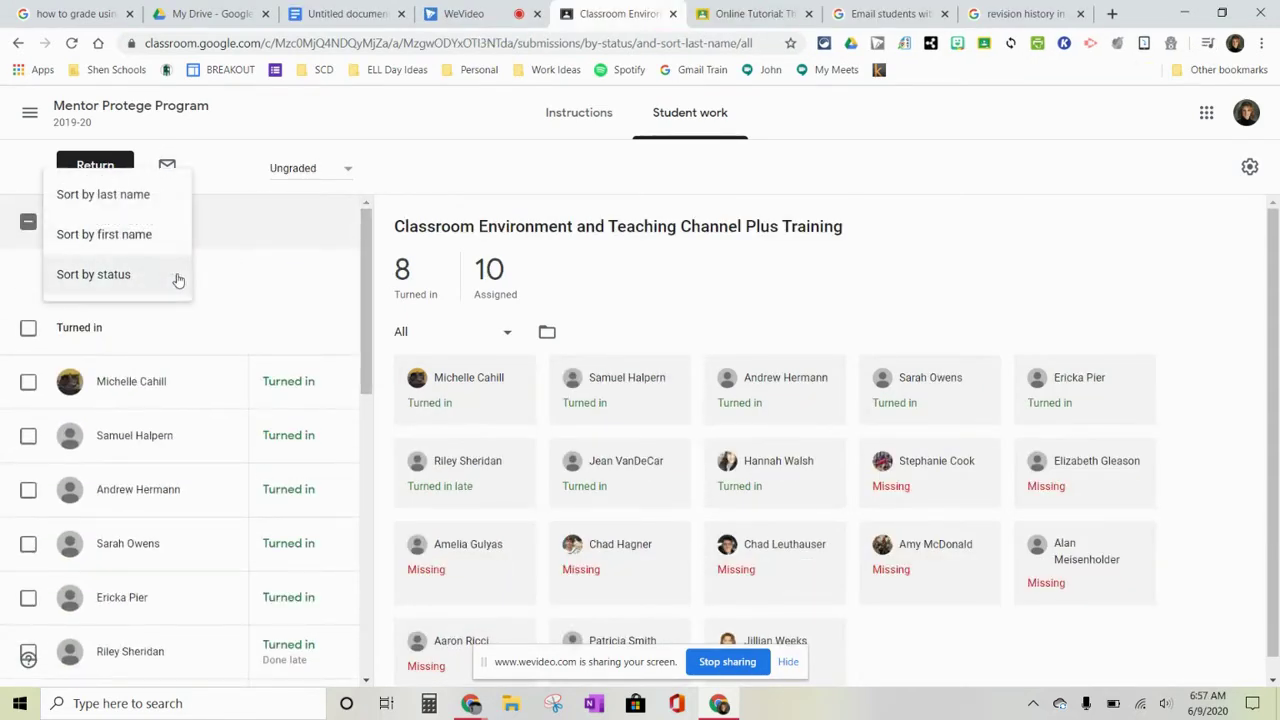
{"action": "left_click", "coordinate": [177, 279]}
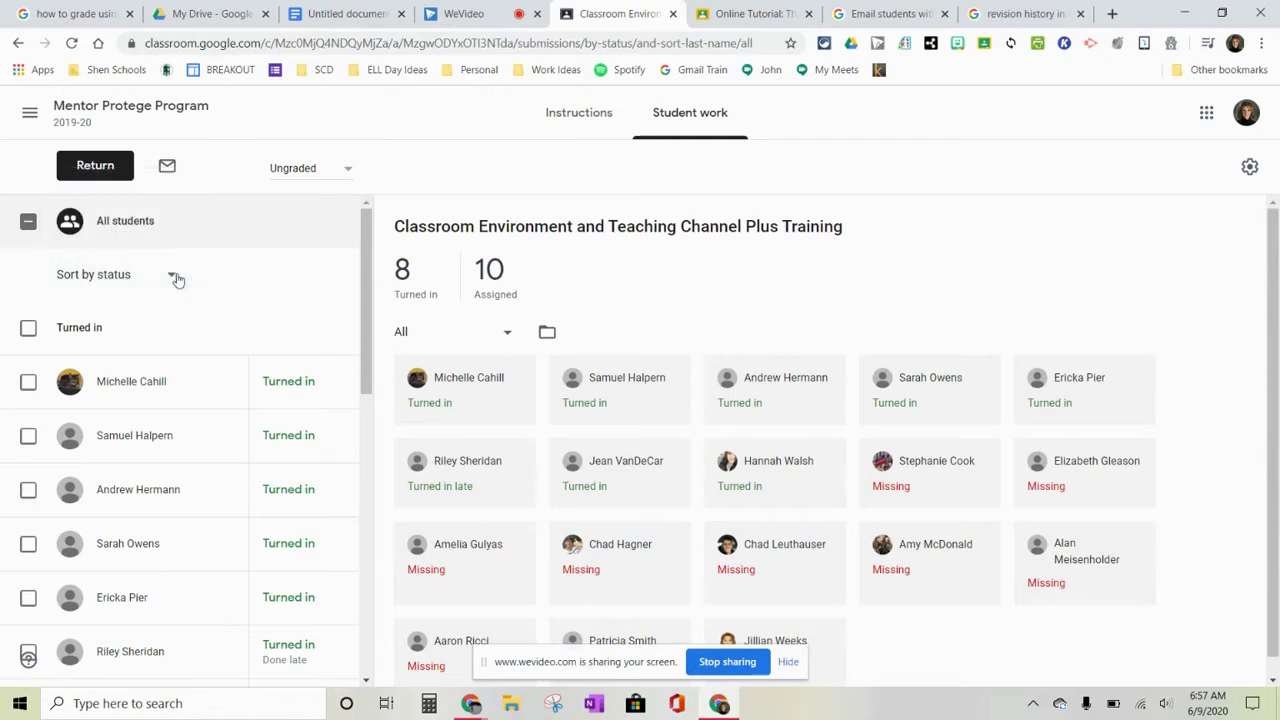
{"action": "left_click", "coordinate": [28, 330]}
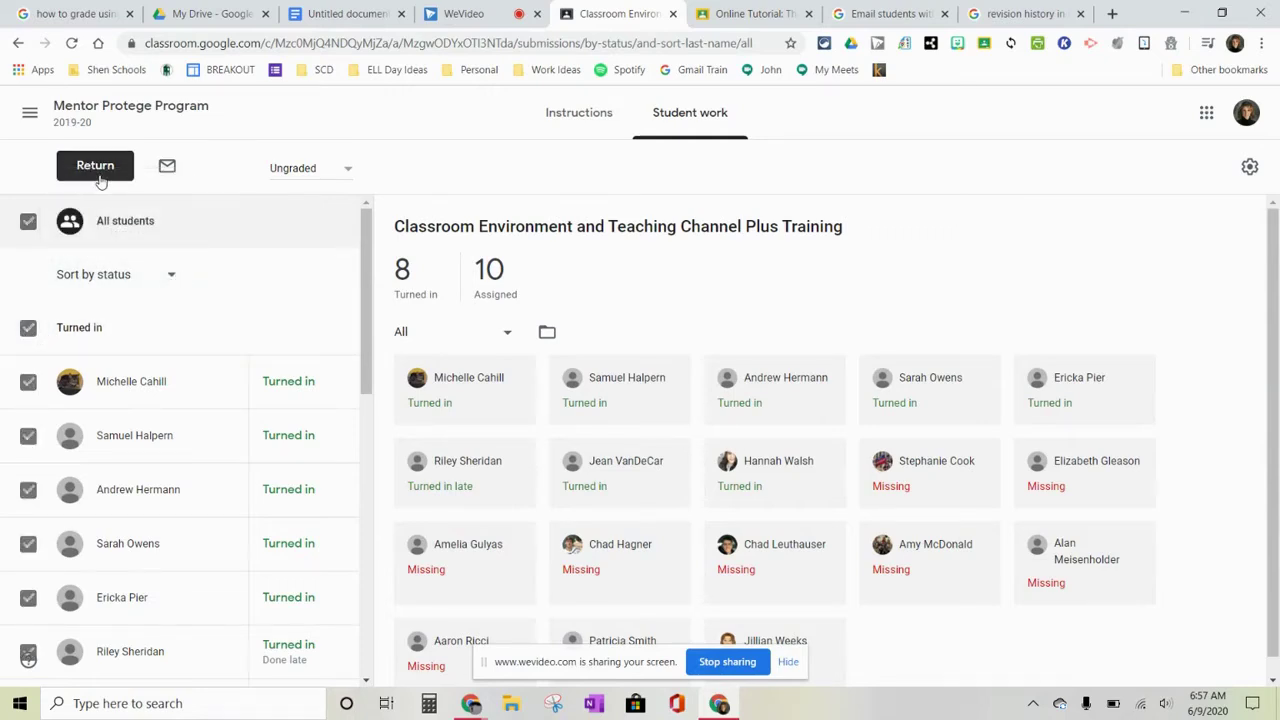
{"action": "left_click", "coordinate": [28, 328]}
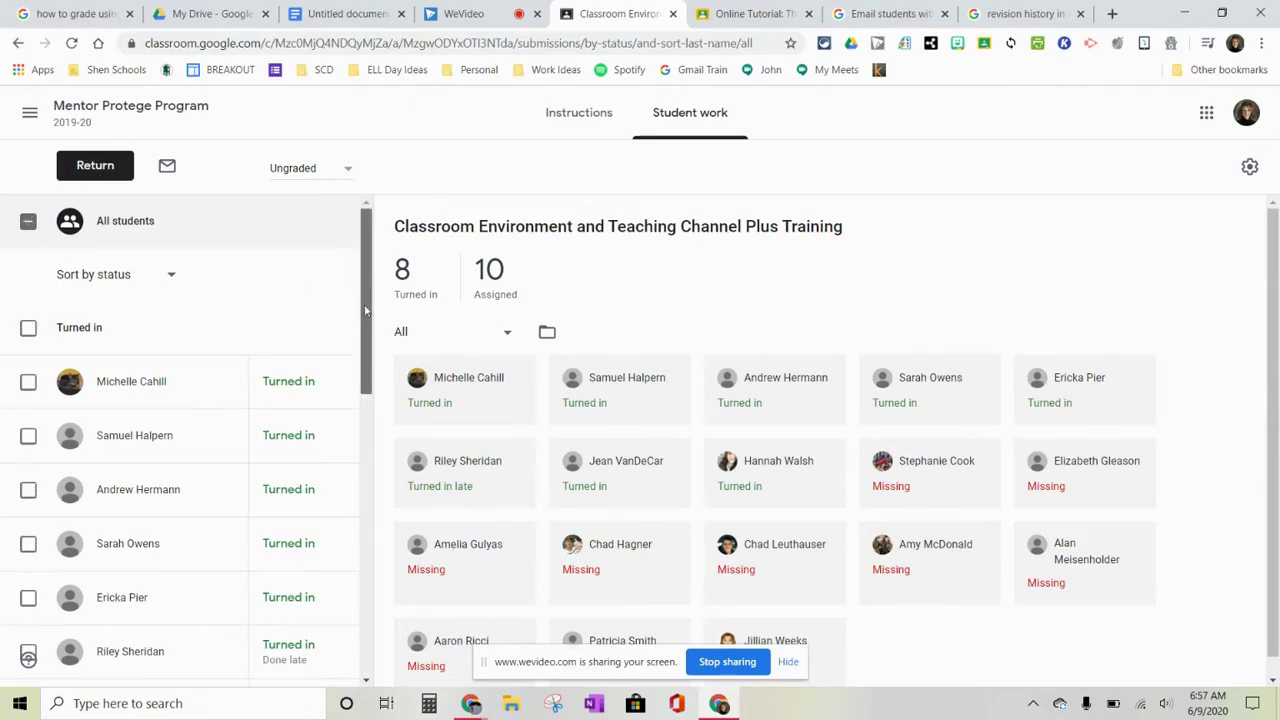
Start an email to the selected students whose work is missing, and close the draft.
{"action": "left_click_drag", "start_coordinate": [367, 300], "coordinate": [368, 502]}
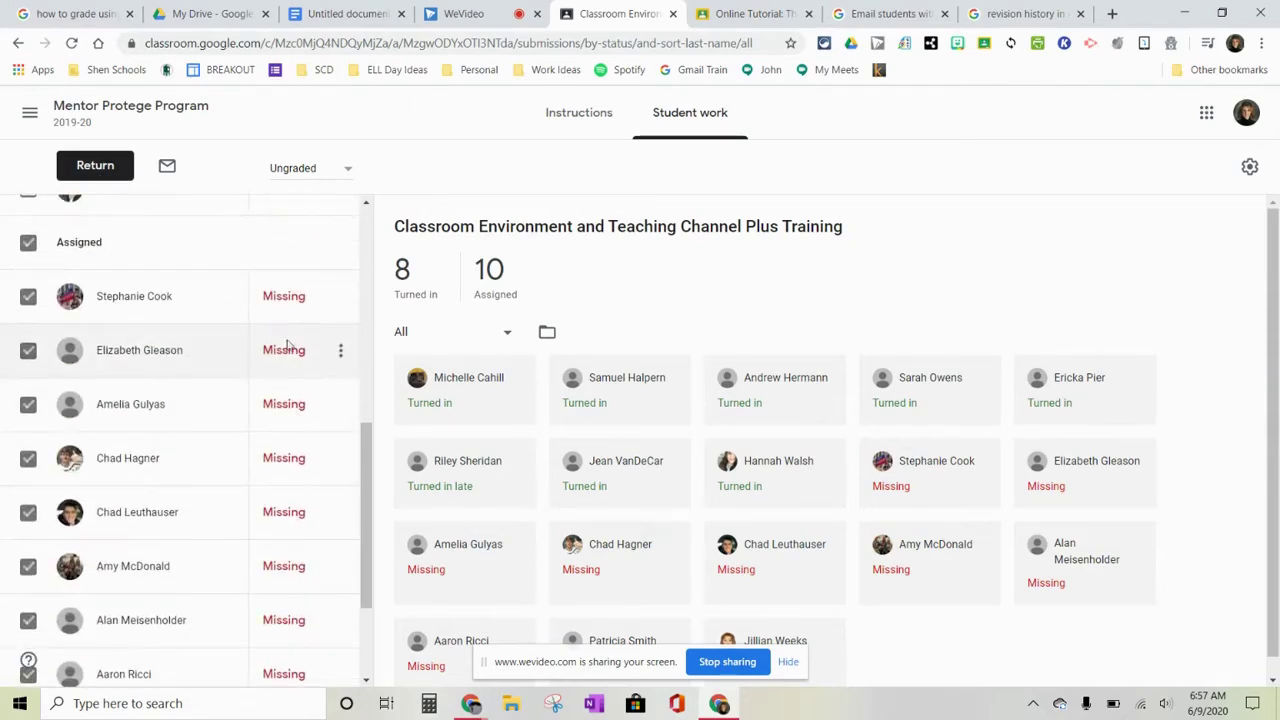
{"action": "left_click", "coordinate": [168, 168]}
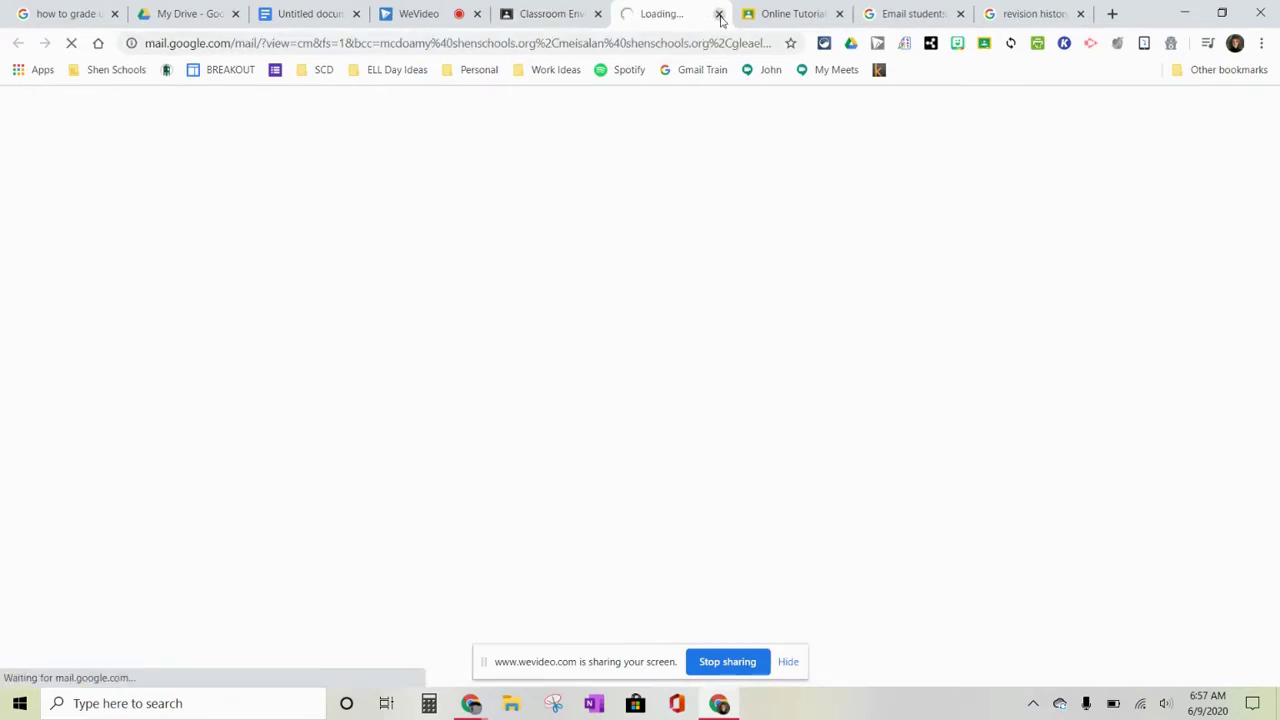
{"action": "left_click", "coordinate": [718, 13]}
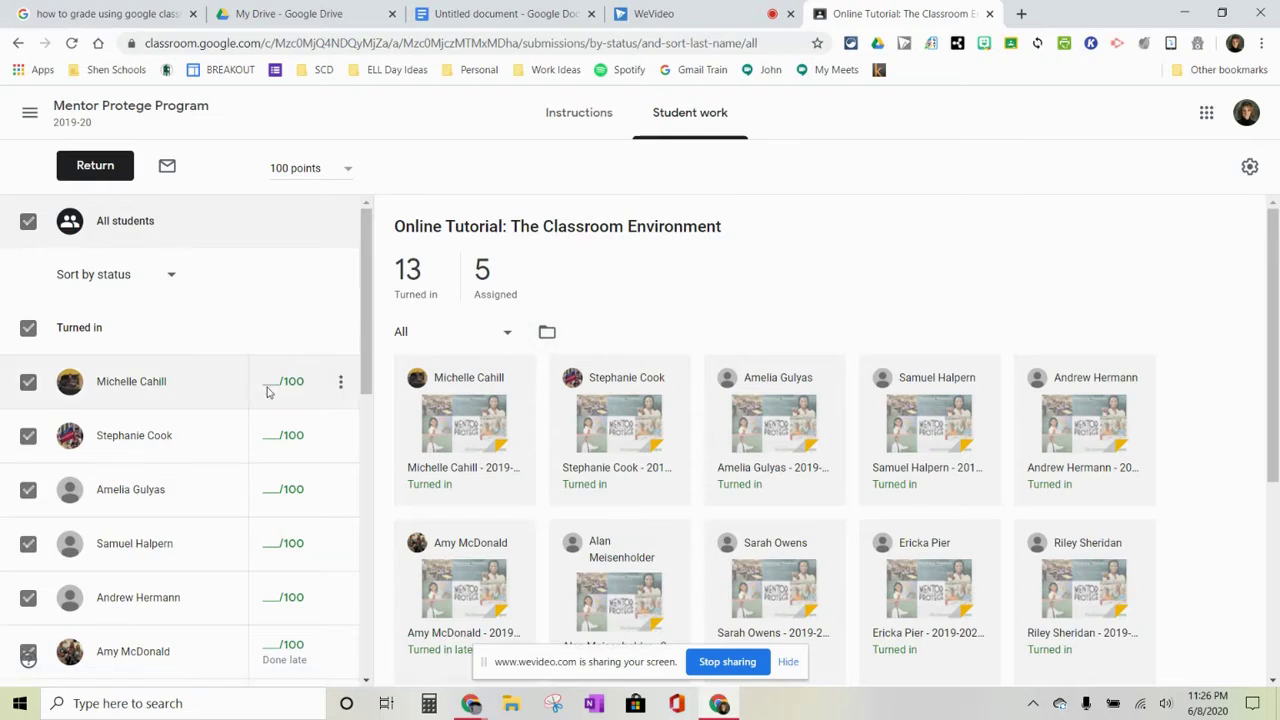
Open the first turned-in submission of the Online Tutorial assignment and sort the grading view's student list by status.
{"action": "left_click", "coordinate": [443, 434]}
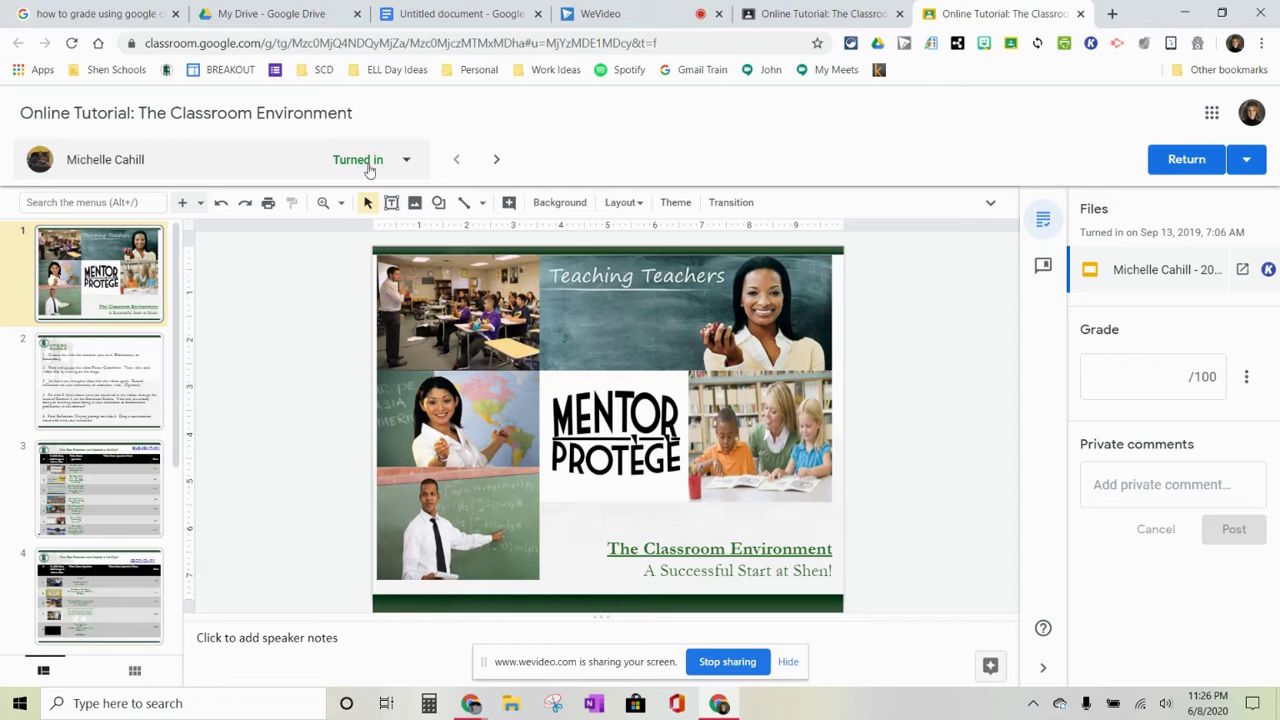
{"action": "left_click", "coordinate": [408, 160]}
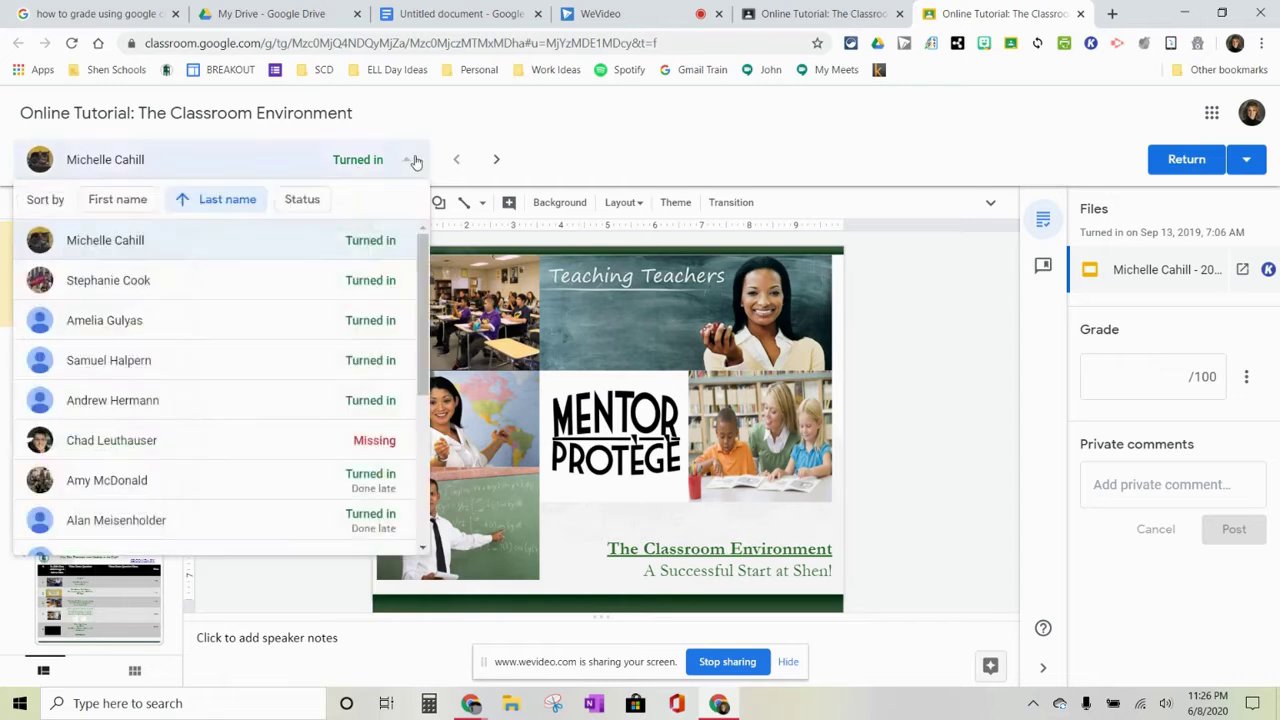
{"action": "left_click", "coordinate": [135, 200]}
{"action": "left_click", "coordinate": [212, 201]}
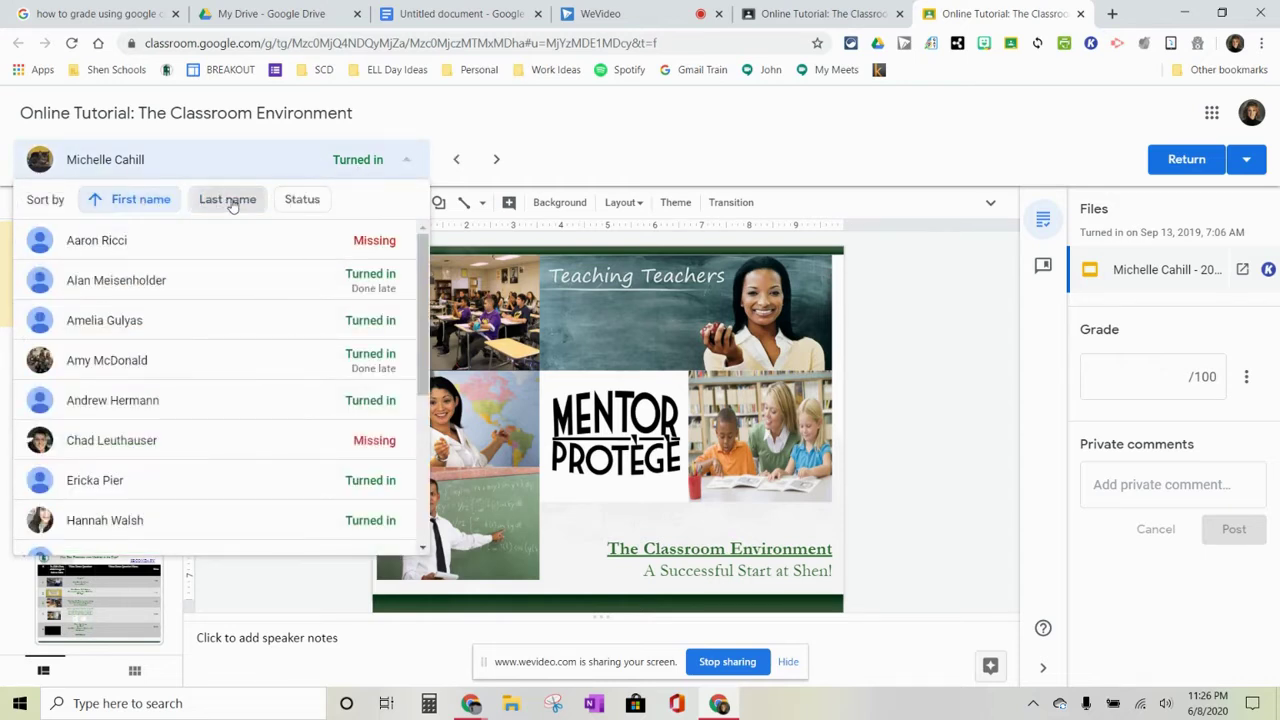
{"action": "left_click", "coordinate": [302, 199]}
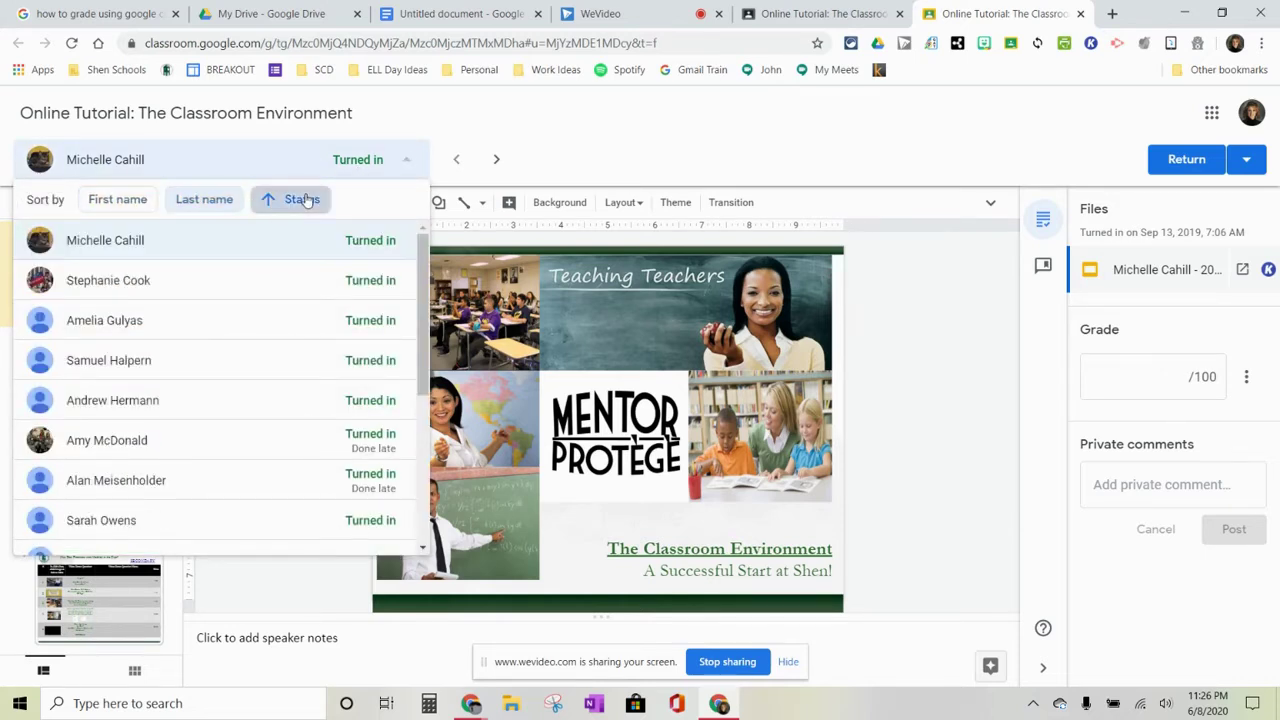
{"action": "left_click", "coordinate": [403, 116]}
Go to the next student's submission and give it a draft grade of 95 out of 100.
{"action": "left_click", "coordinate": [497, 160]}
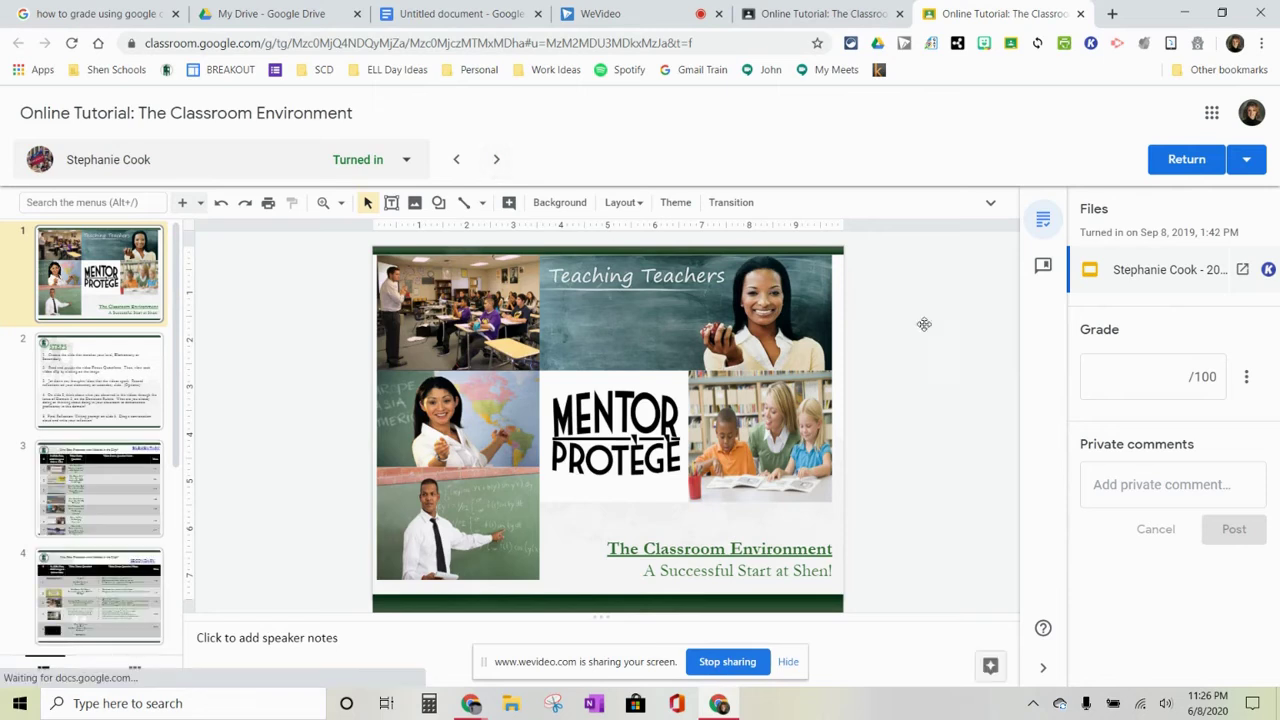
{"action": "right_click", "coordinate": [1107, 381]}
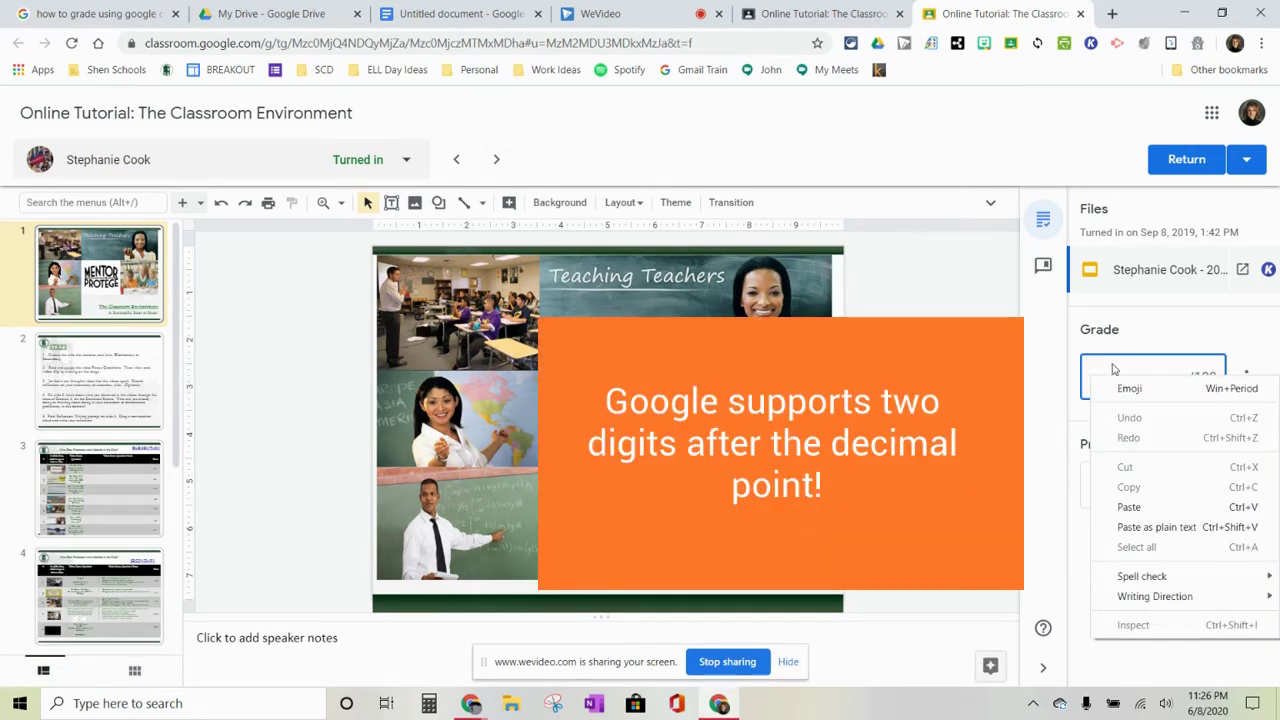
{"action": "left_click", "coordinate": [945, 410]}
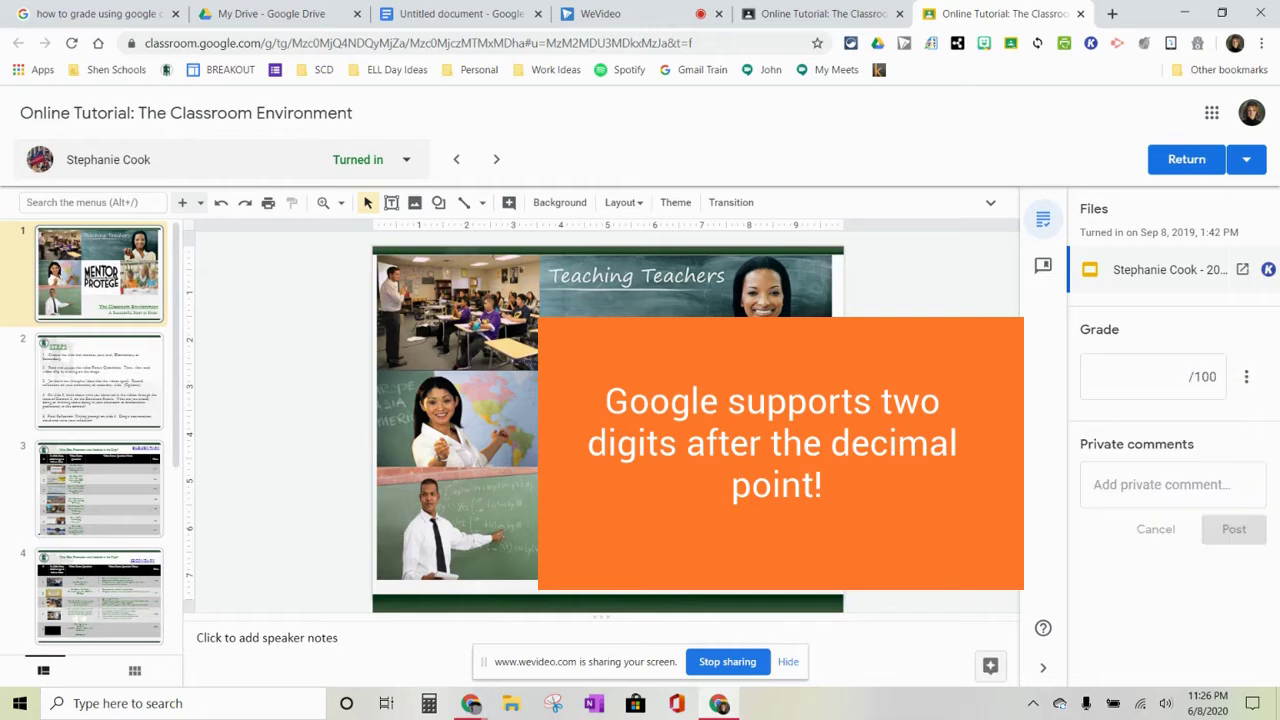
{"action": "left_click", "coordinate": [1156, 369]}
{"action": "type", "text": "95"}
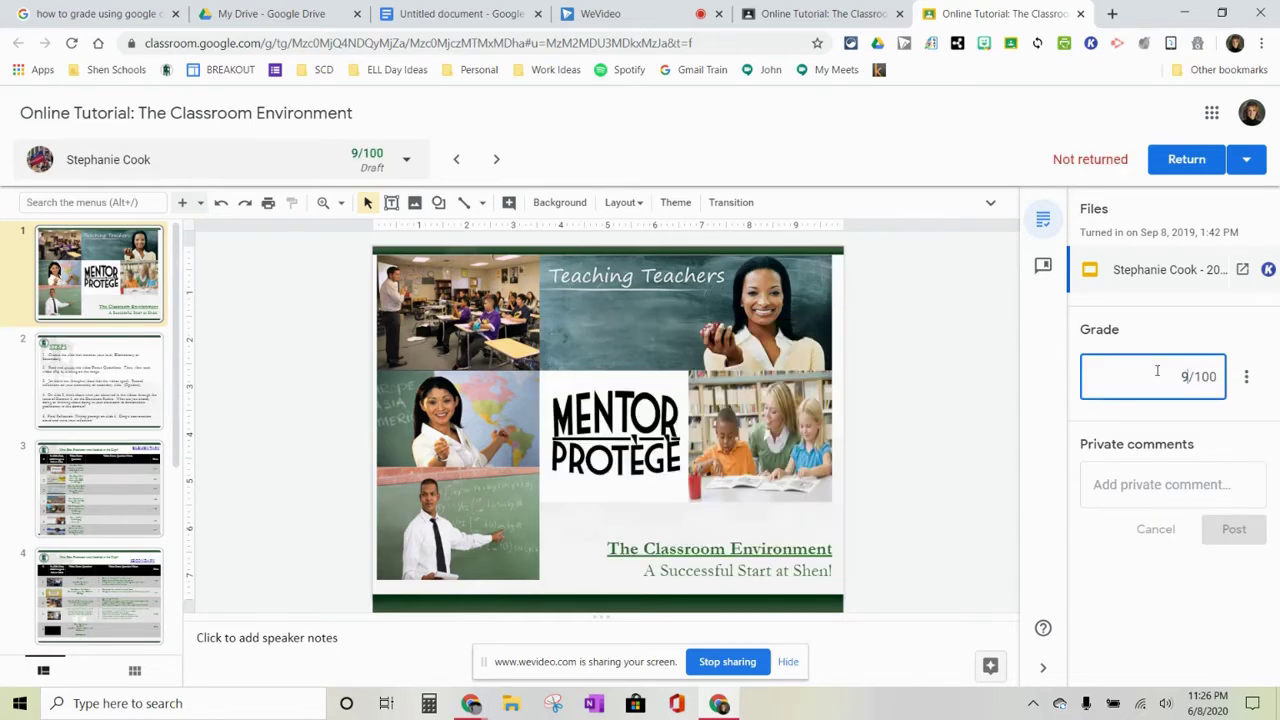
{"action": "left_click", "coordinate": [1208, 484]}
{"action": "left_click", "coordinate": [1242, 398]}
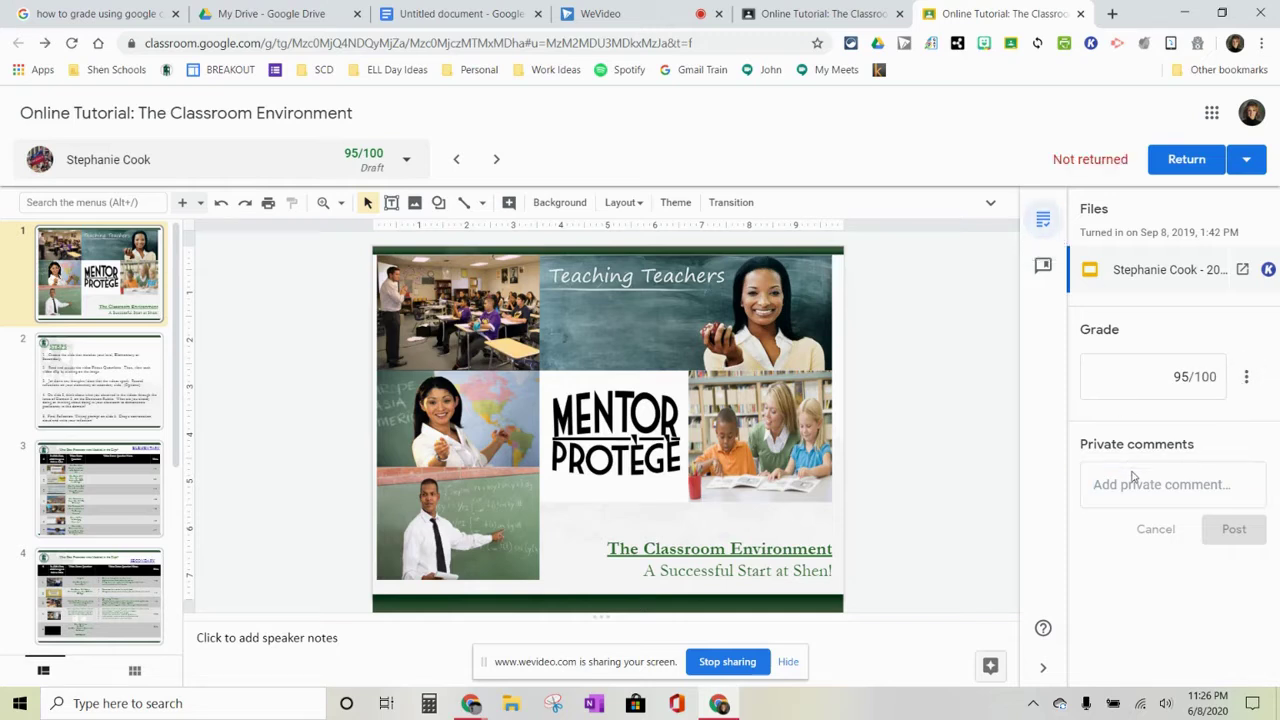
Copy the "Great effort!" comment from the comment bank to the clipboard.
{"action": "left_click", "coordinate": [1043, 265]}
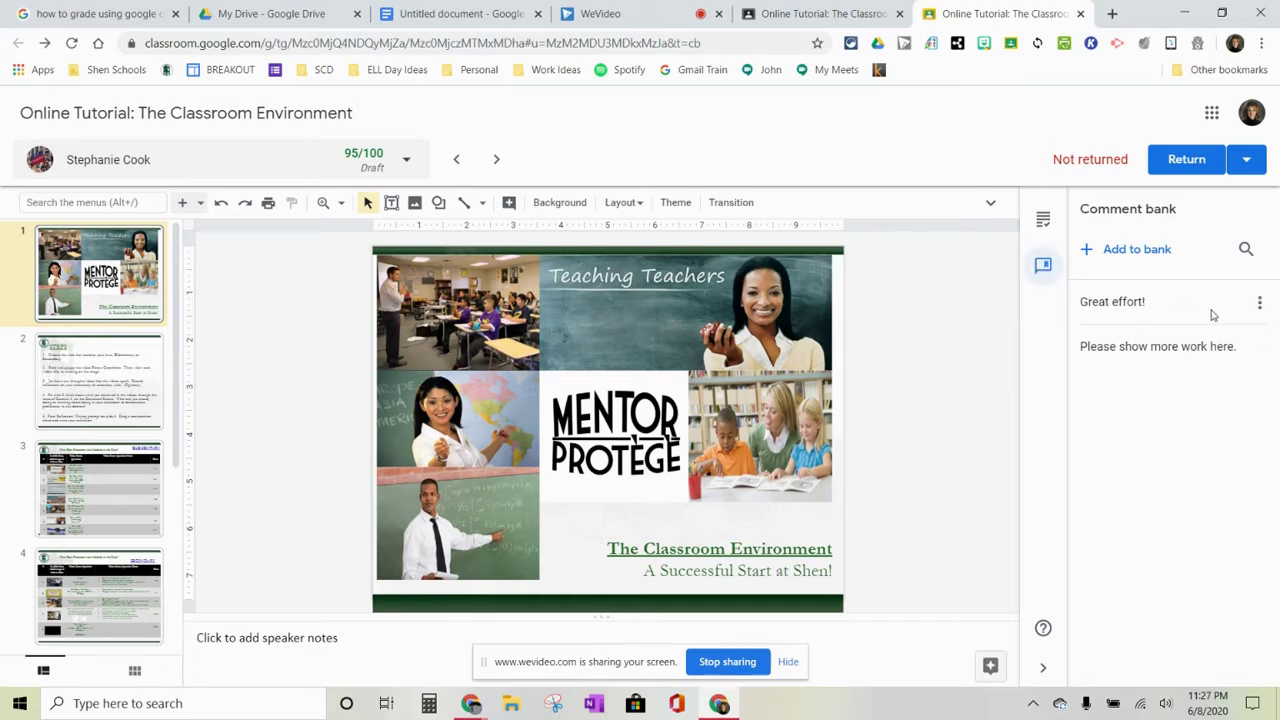
{"action": "left_click", "coordinate": [1258, 305]}
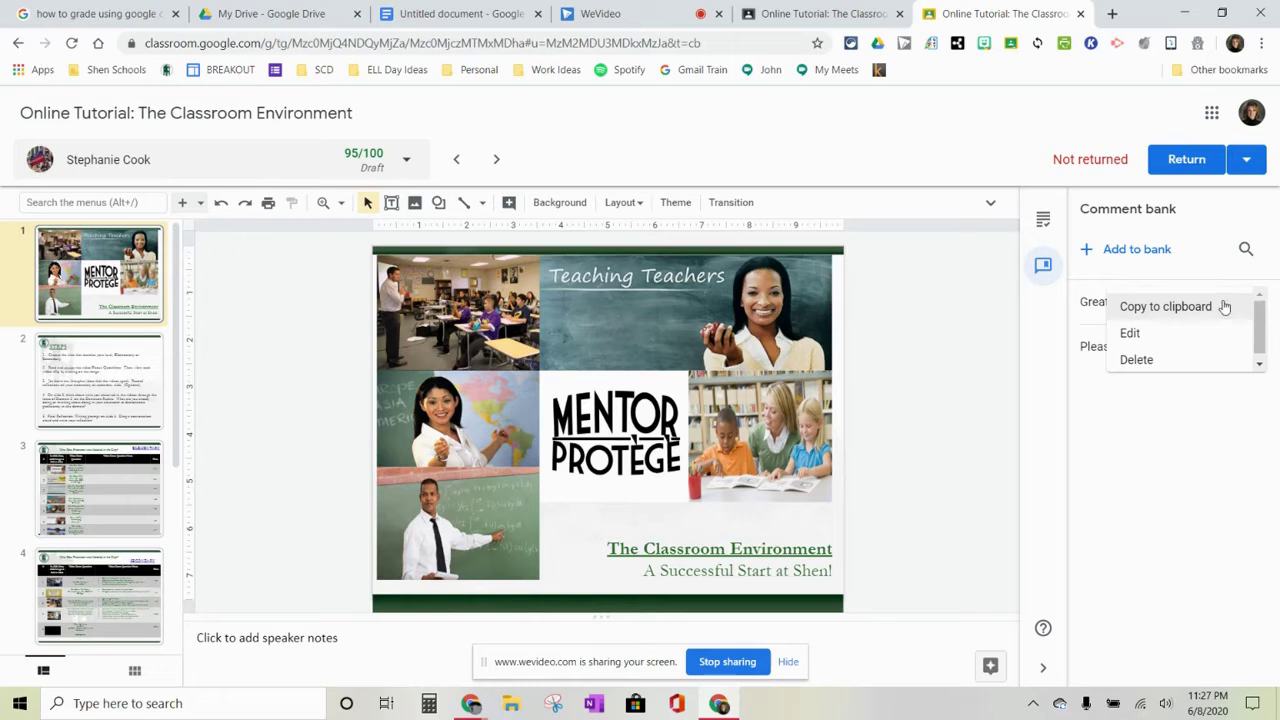
{"action": "left_click", "coordinate": [1224, 306]}
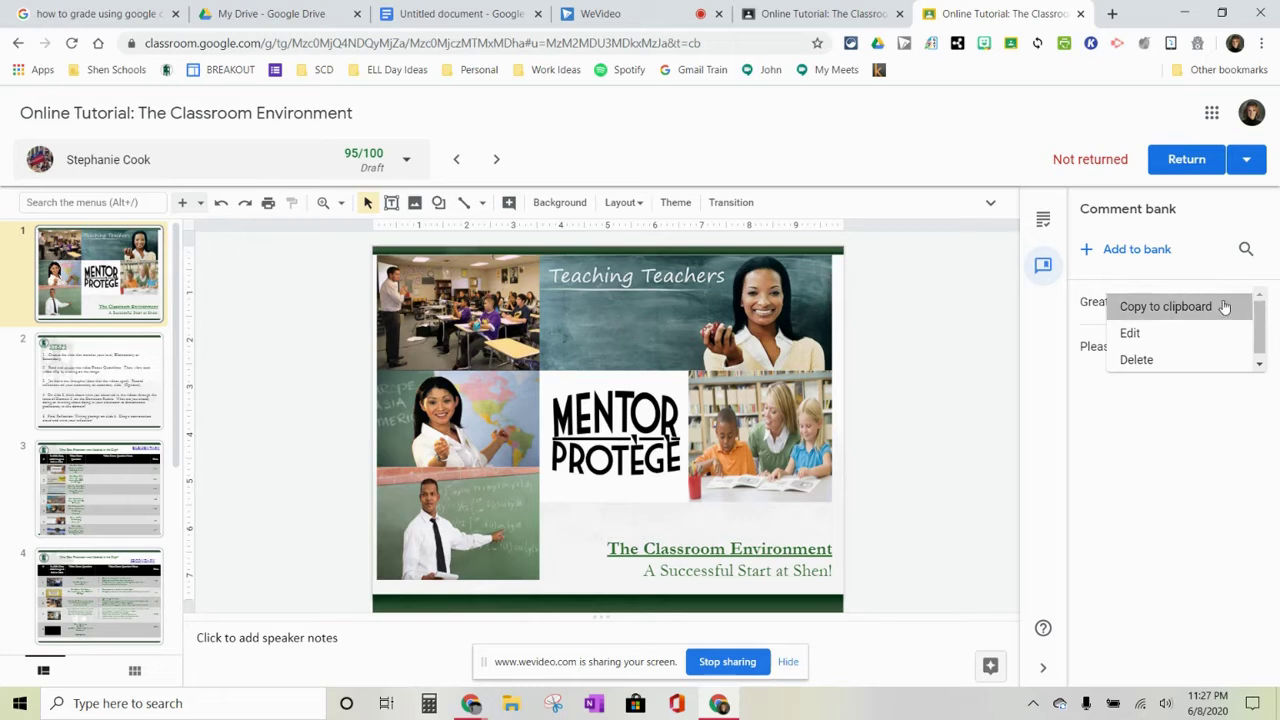
Add the copied "Great effort!" comment to the words "Choose the slide" on slide 2 of the student's presentation.
{"action": "left_click", "coordinate": [72, 420]}
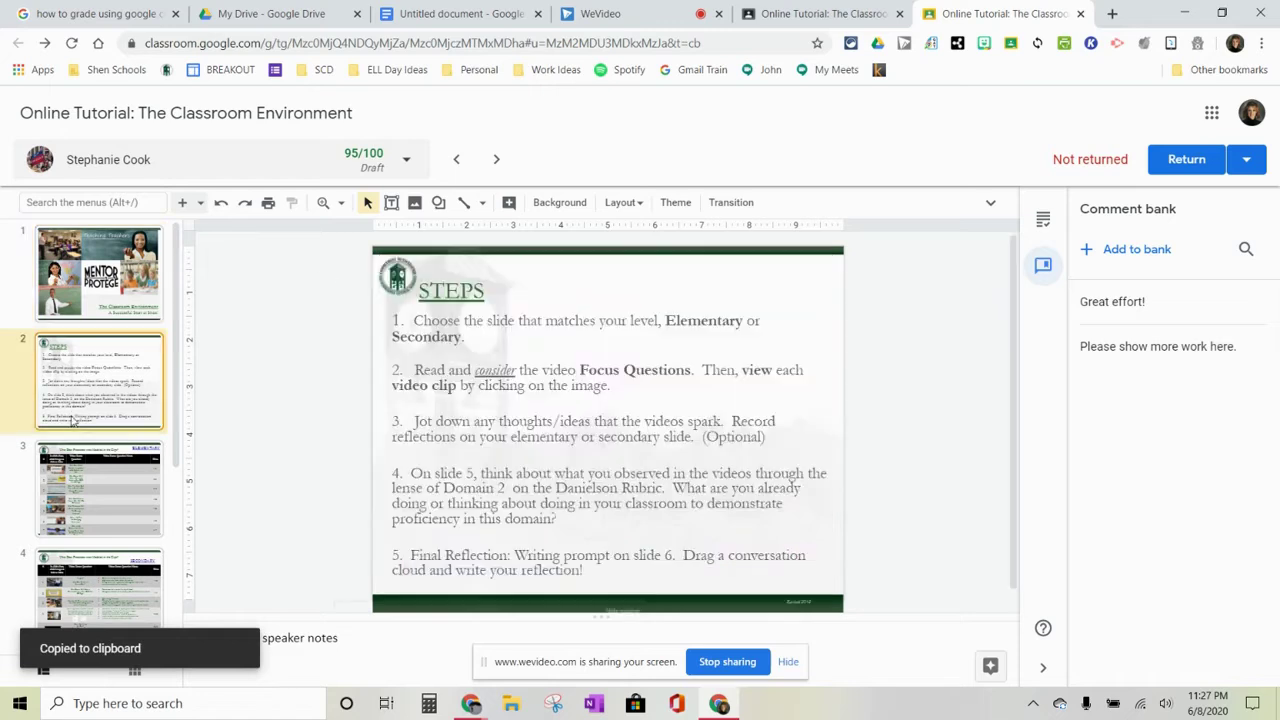
{"action": "left_click_drag", "start_coordinate": [519, 319], "coordinate": [414, 321]}
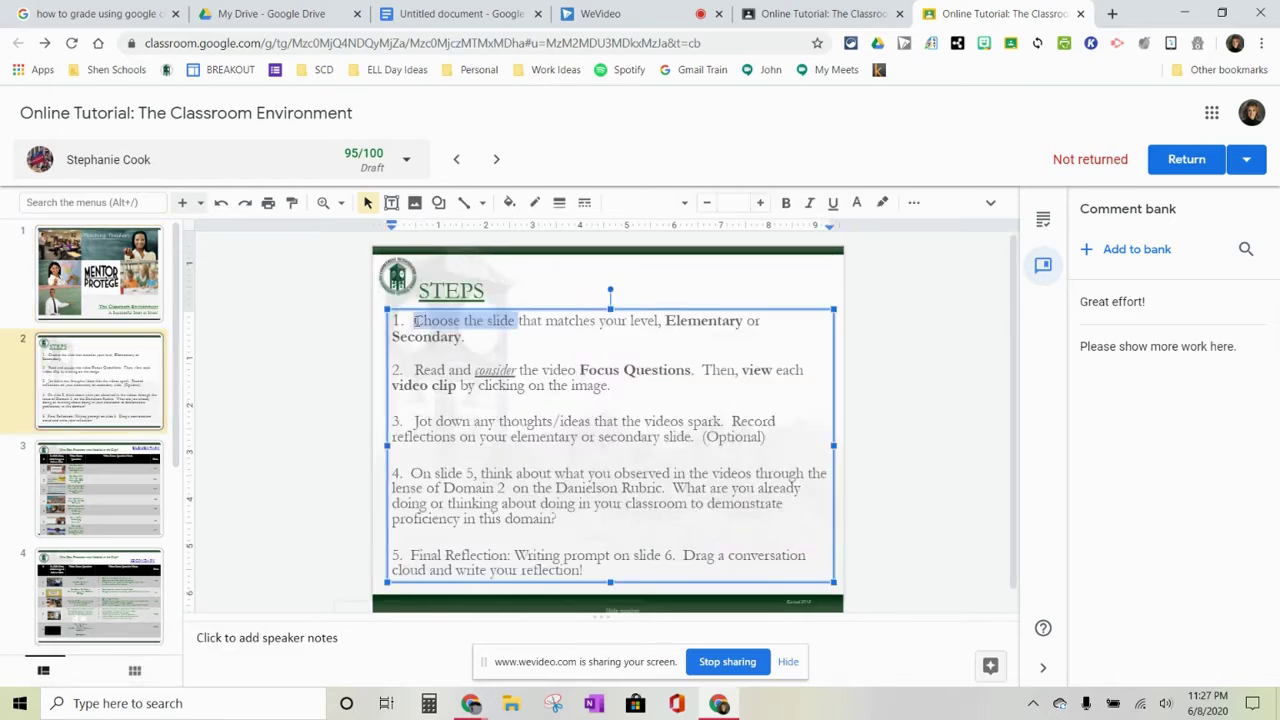
{"action": "left_click", "coordinate": [913, 202]}
{"action": "left_click", "coordinate": [540, 233]}
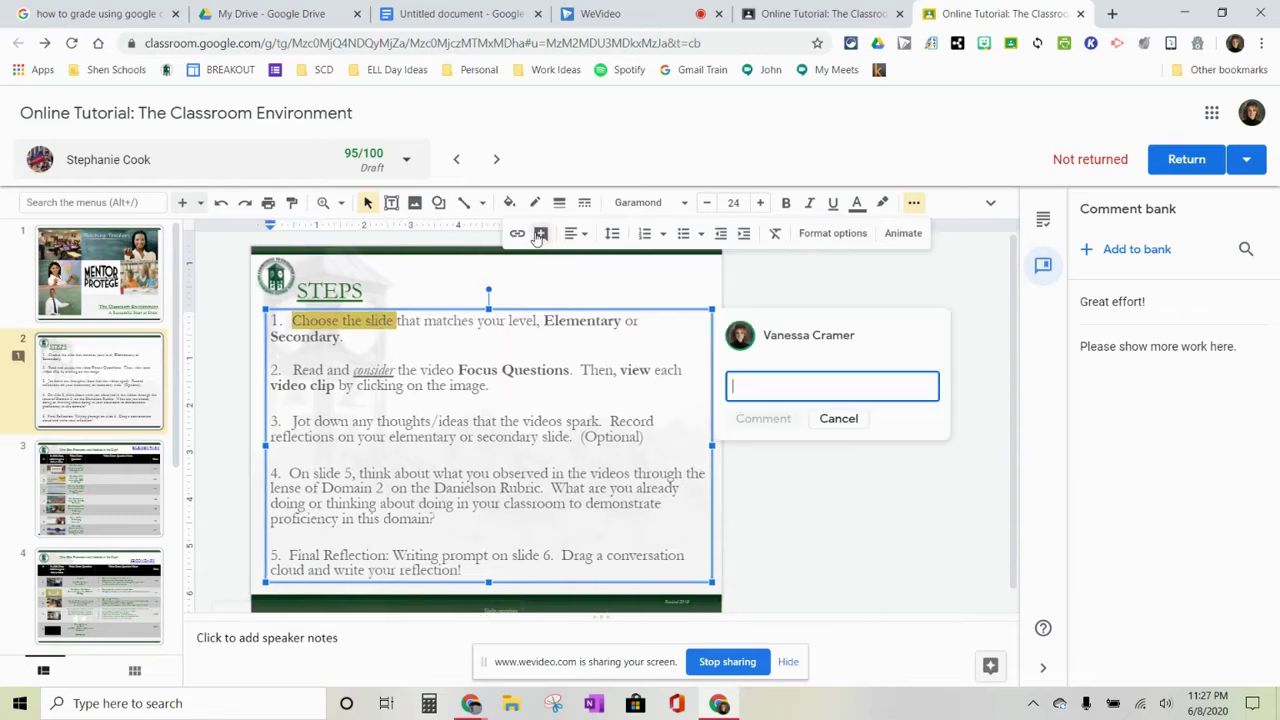
{"action": "key", "text": "ctrl+v"}
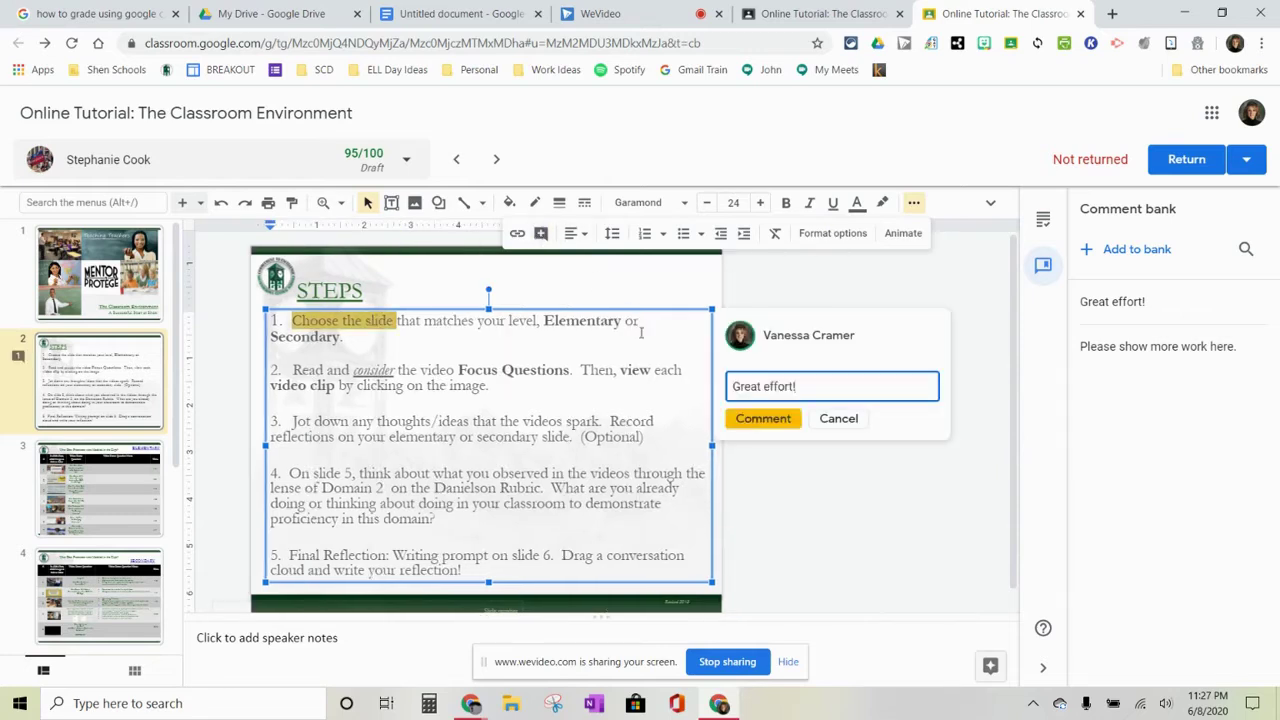
{"action": "left_click", "coordinate": [760, 421]}
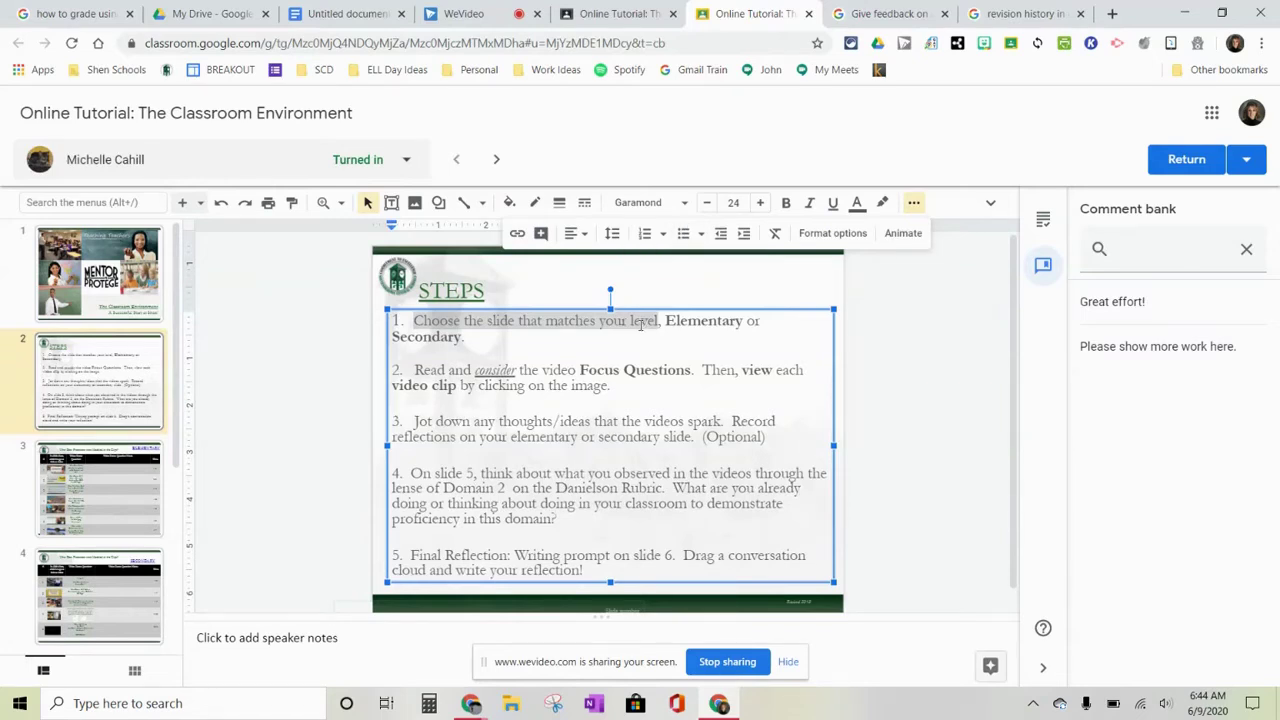
Start a comment on "Choose the slide that matches your level" on slide 2 and enter # to call up the comment bank.
{"action": "left_click", "coordinate": [542, 236]}
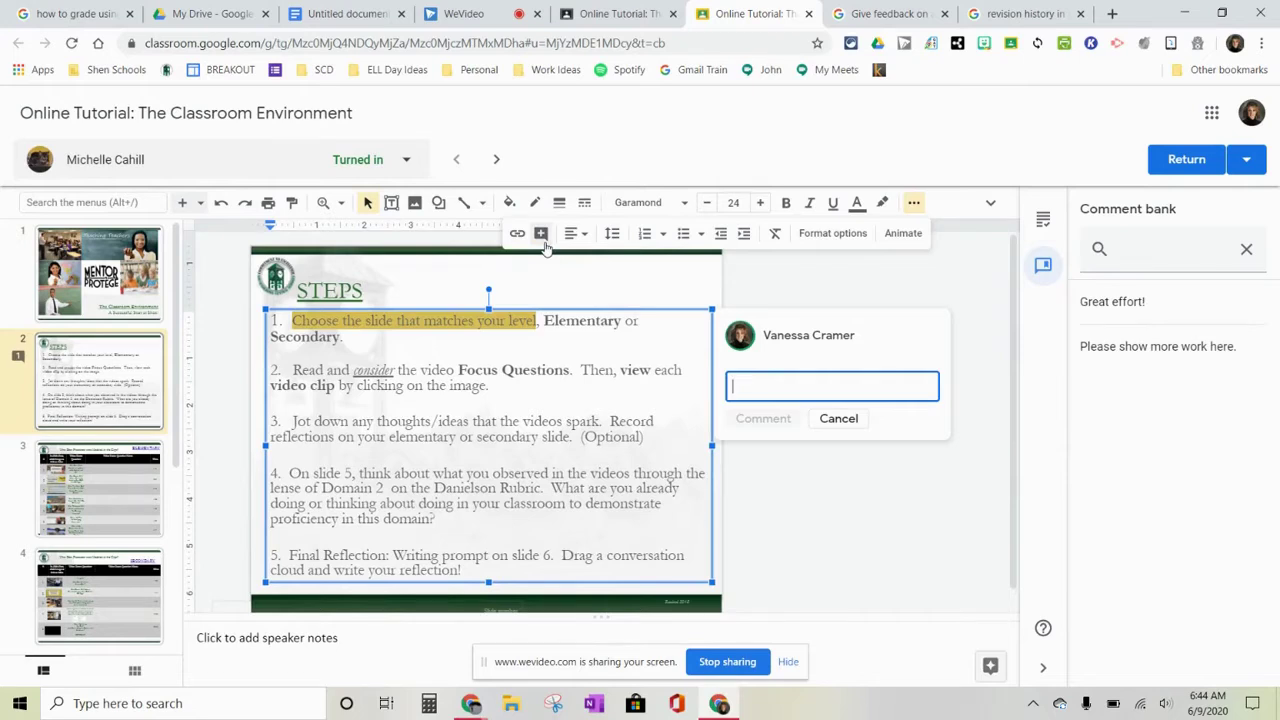
{"action": "type", "text": "#"}
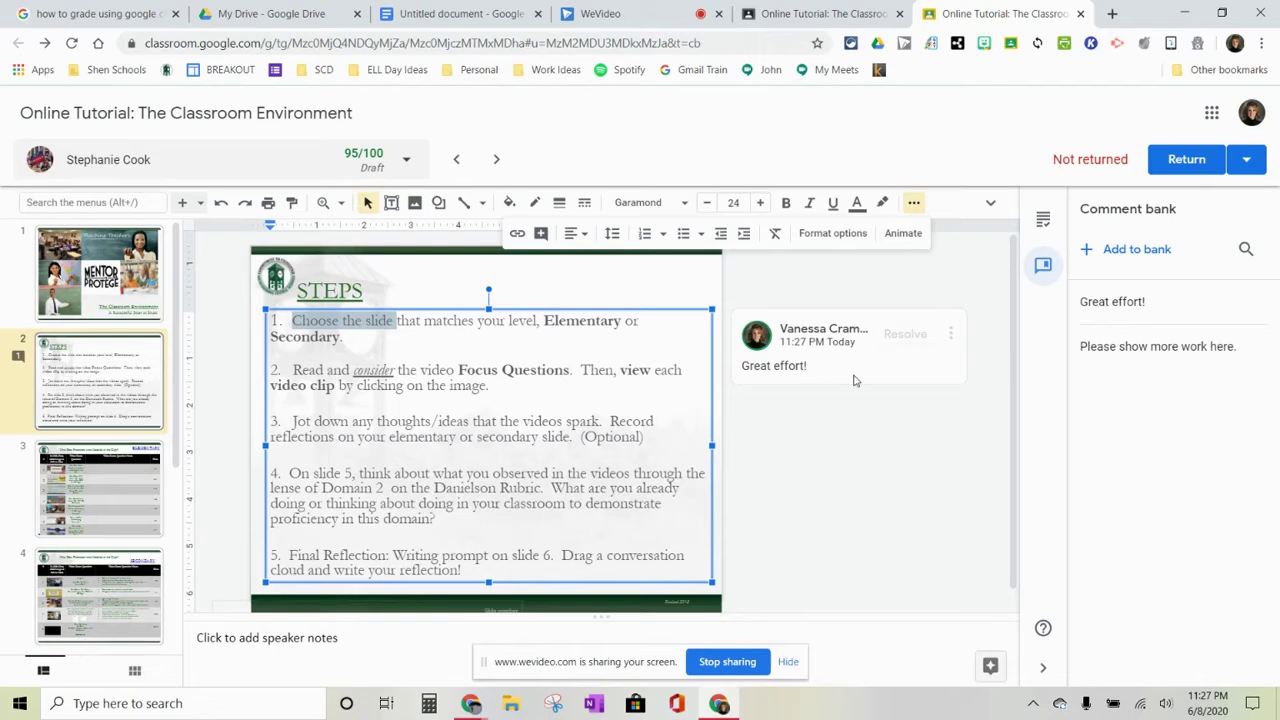
Open the student selection for returning multiple submissions, and cancel it.
{"action": "left_click", "coordinate": [1247, 161]}
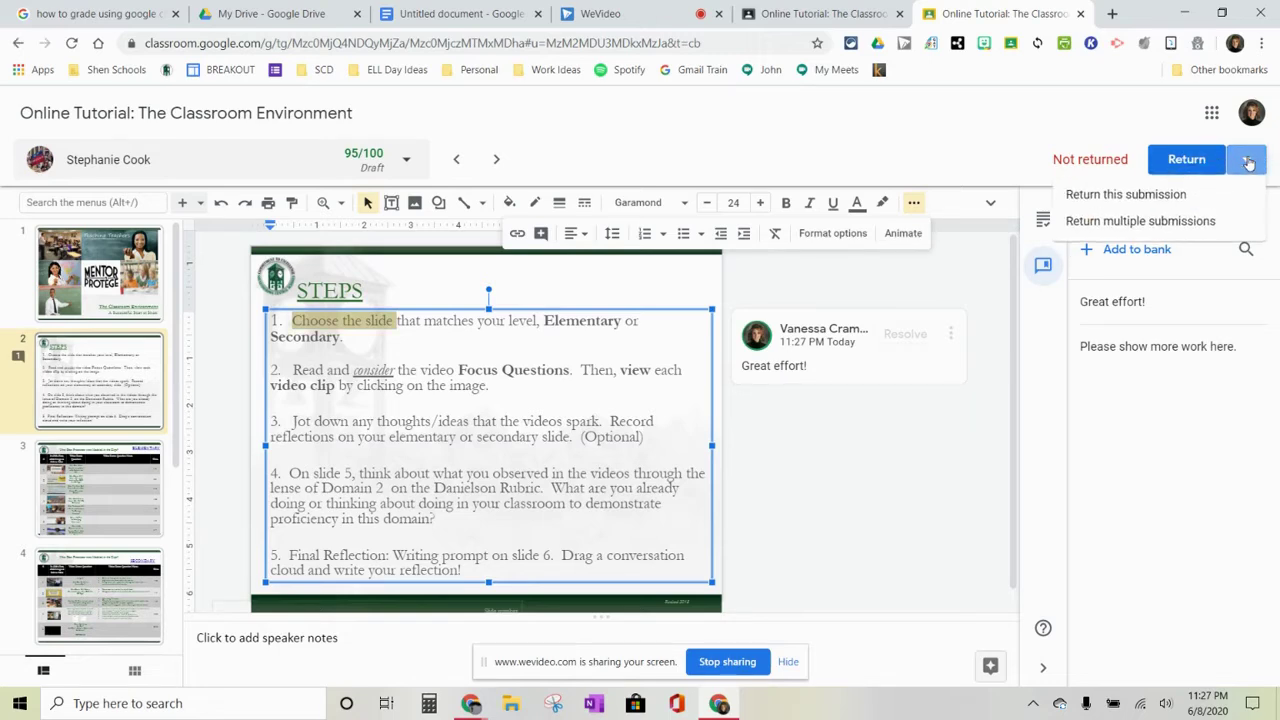
{"action": "left_click", "coordinate": [1223, 219]}
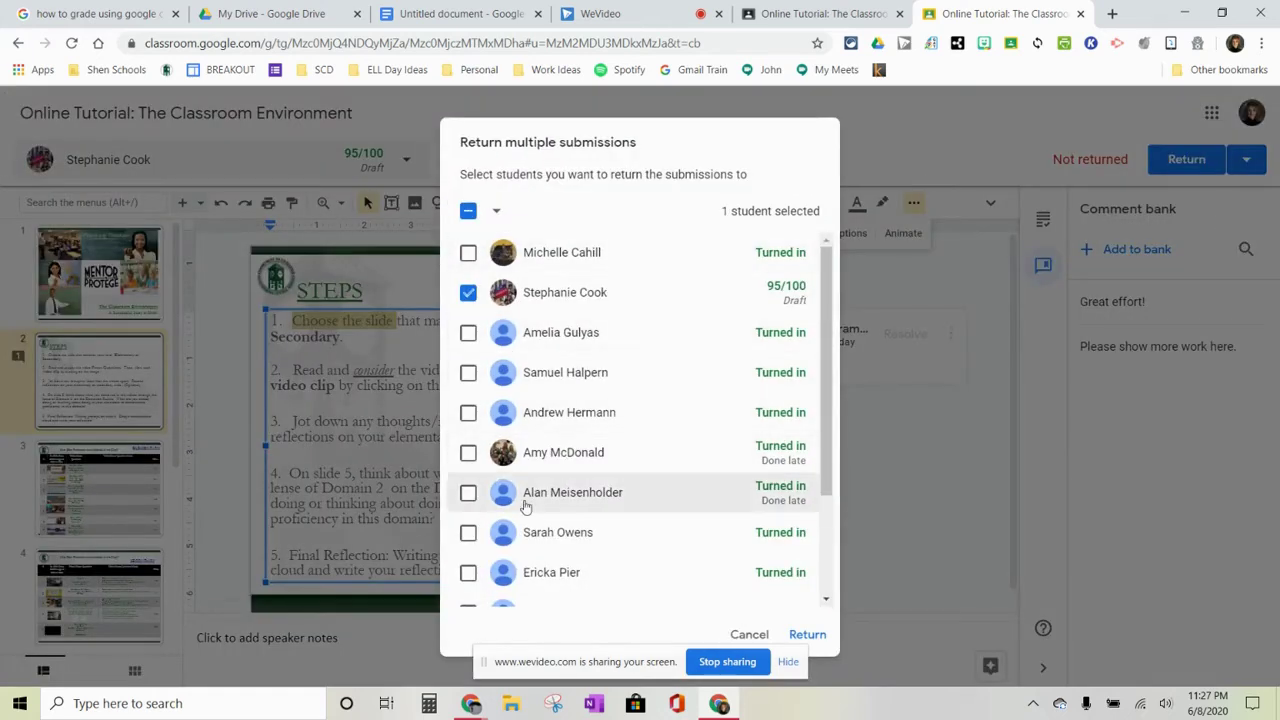
{"action": "left_click", "coordinate": [749, 634]}
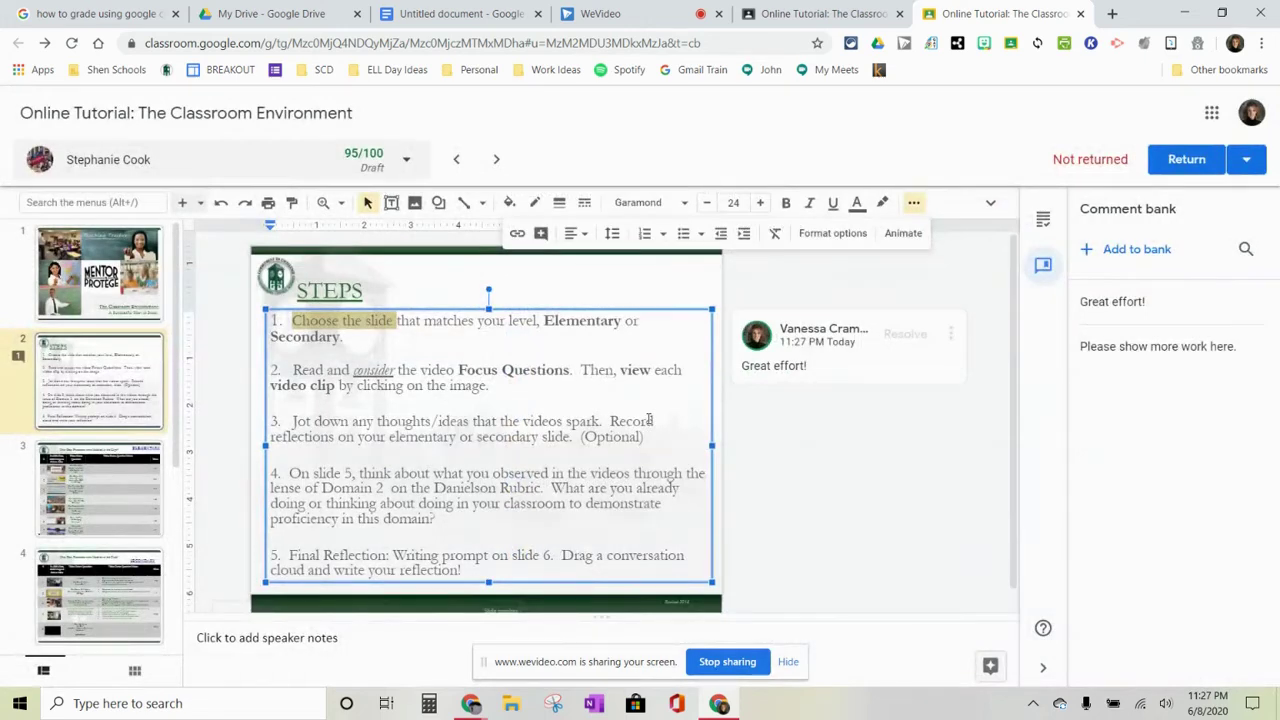
Return the submission graded 95 out of 100 to the student, and go back to the assignment's student work page.
{"action": "left_click", "coordinate": [1167, 168]}
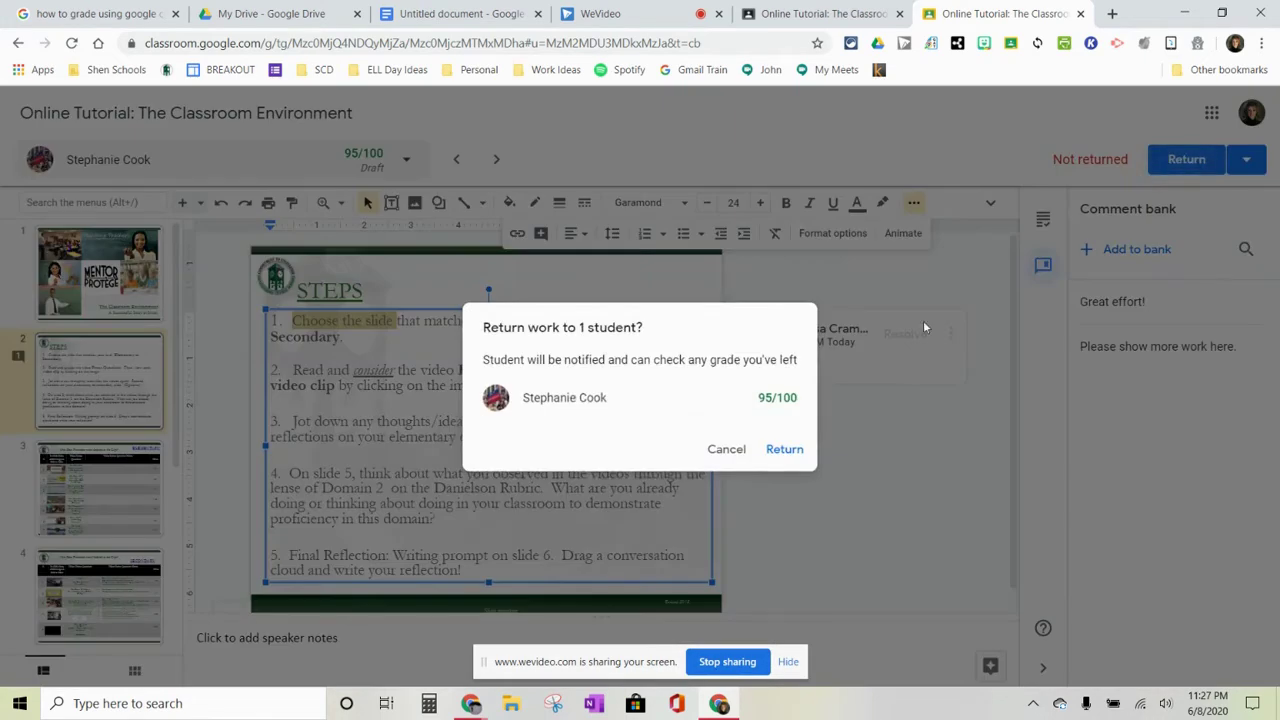
{"action": "left_click", "coordinate": [781, 451]}
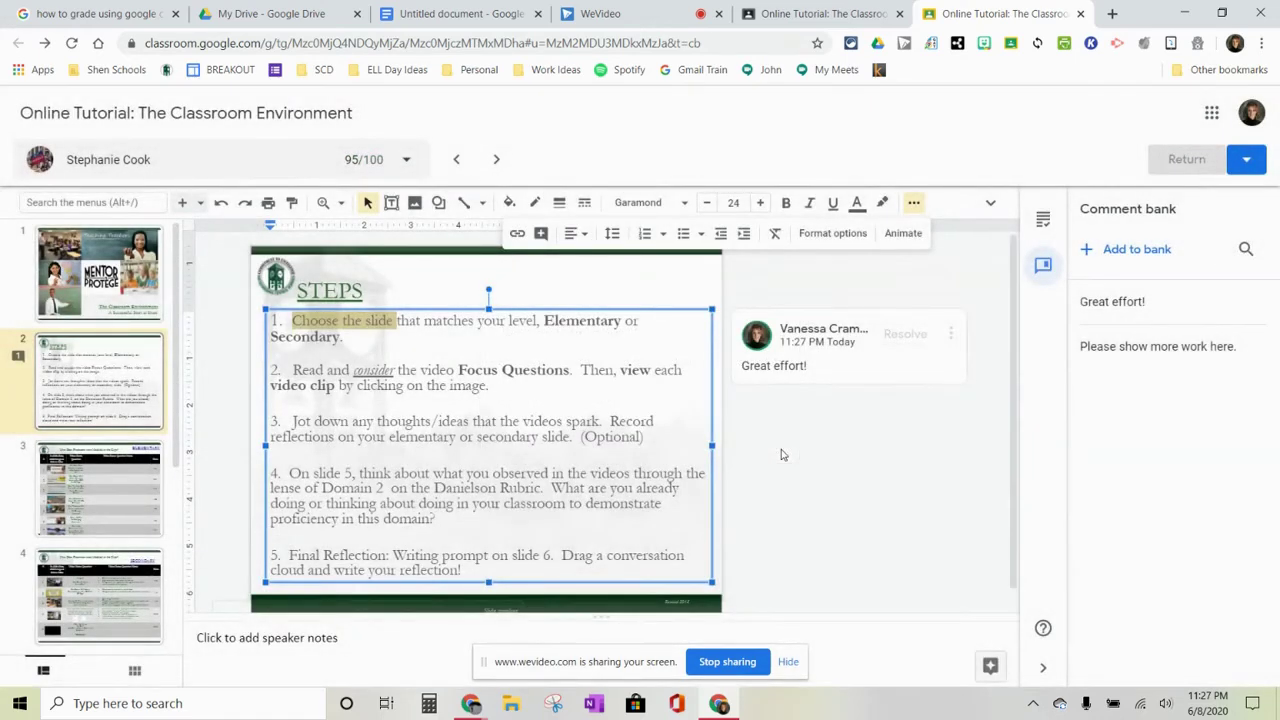
{"action": "left_click", "coordinate": [820, 13]}
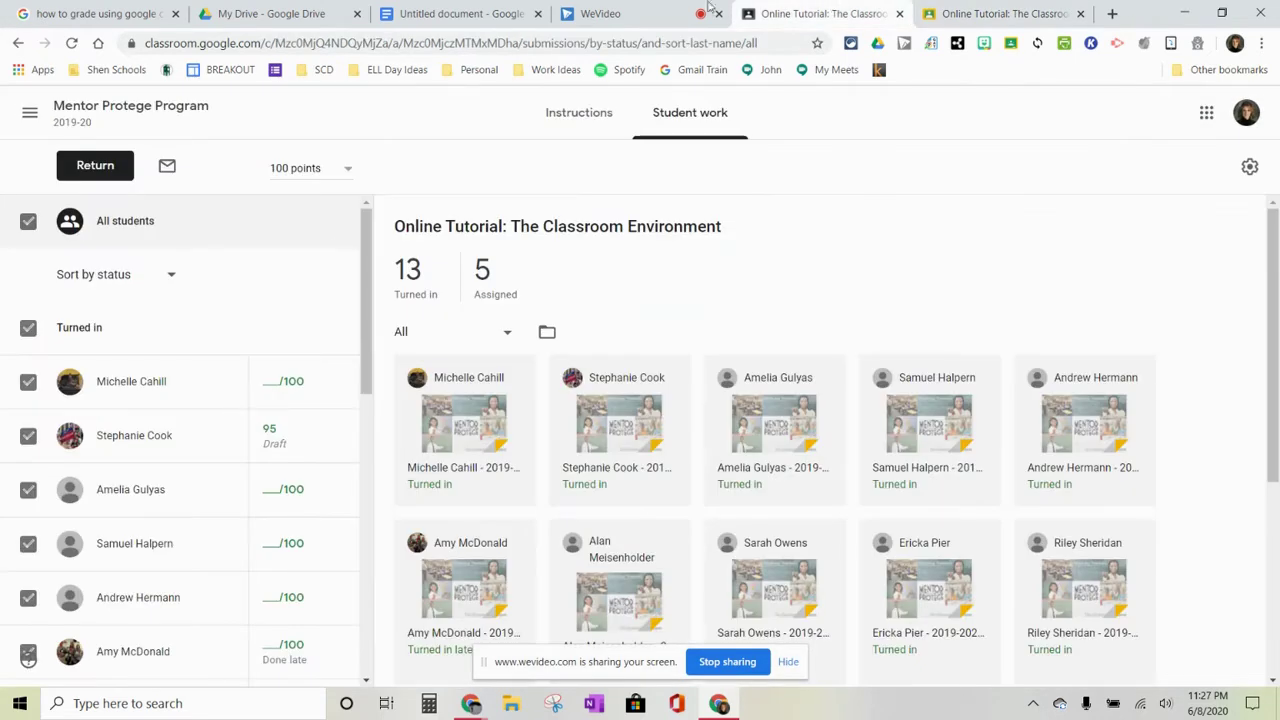
Open the LT test student's work overview from the class's student list and filter it by Returned with grade, then by Turned in.
{"action": "scroll", "coordinate": [198, 554], "scroll_direction": "down", "scroll_amount": 8}
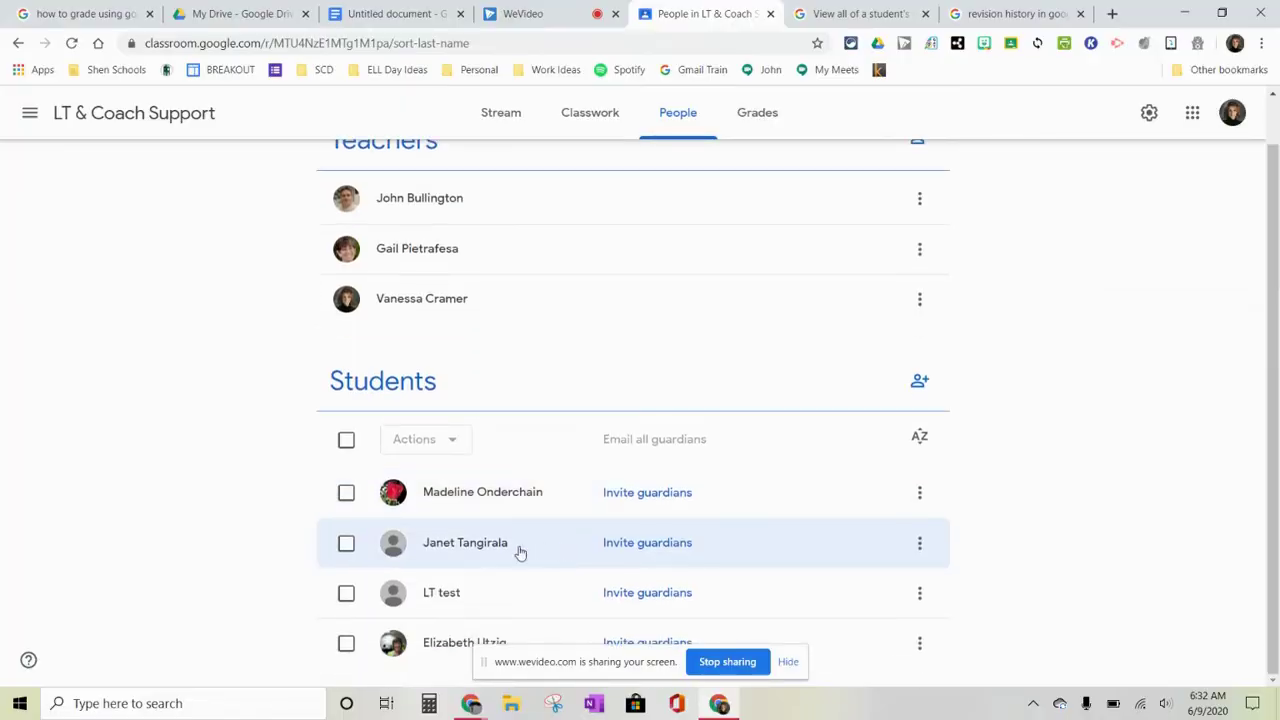
{"action": "left_click", "coordinate": [437, 598]}
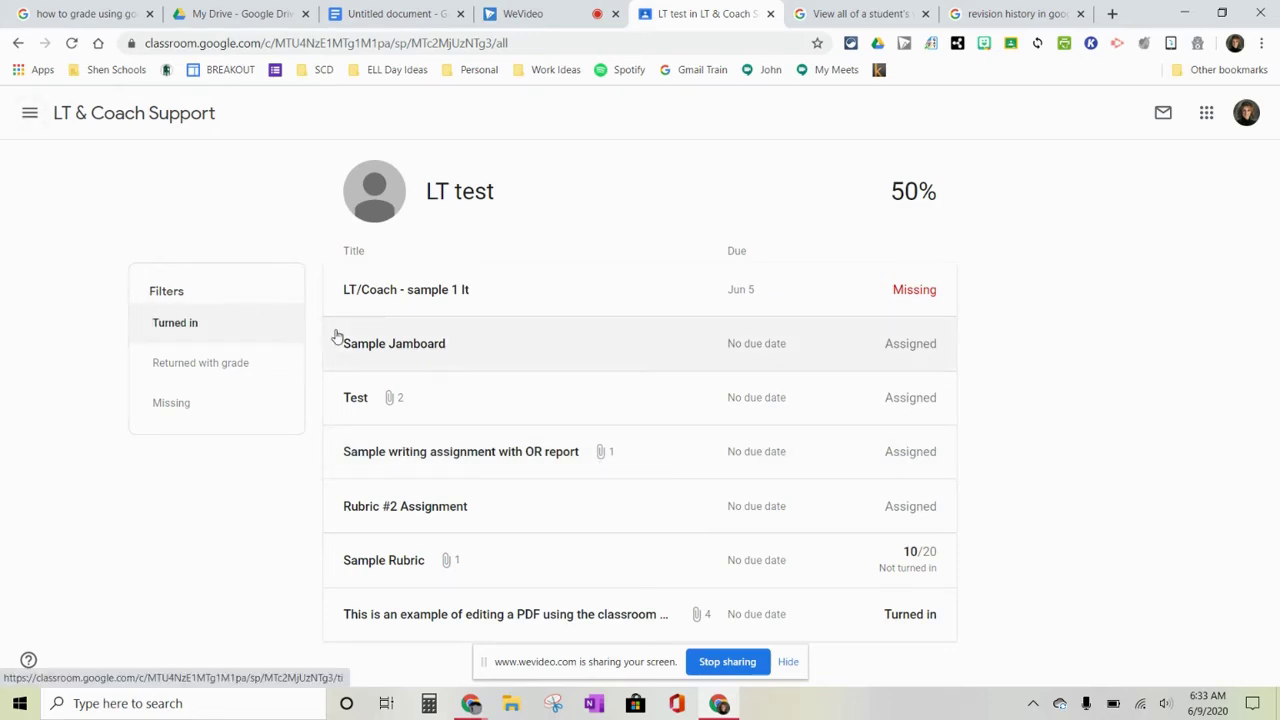
{"action": "left_click", "coordinate": [265, 363]}
{"action": "left_click", "coordinate": [264, 333]}
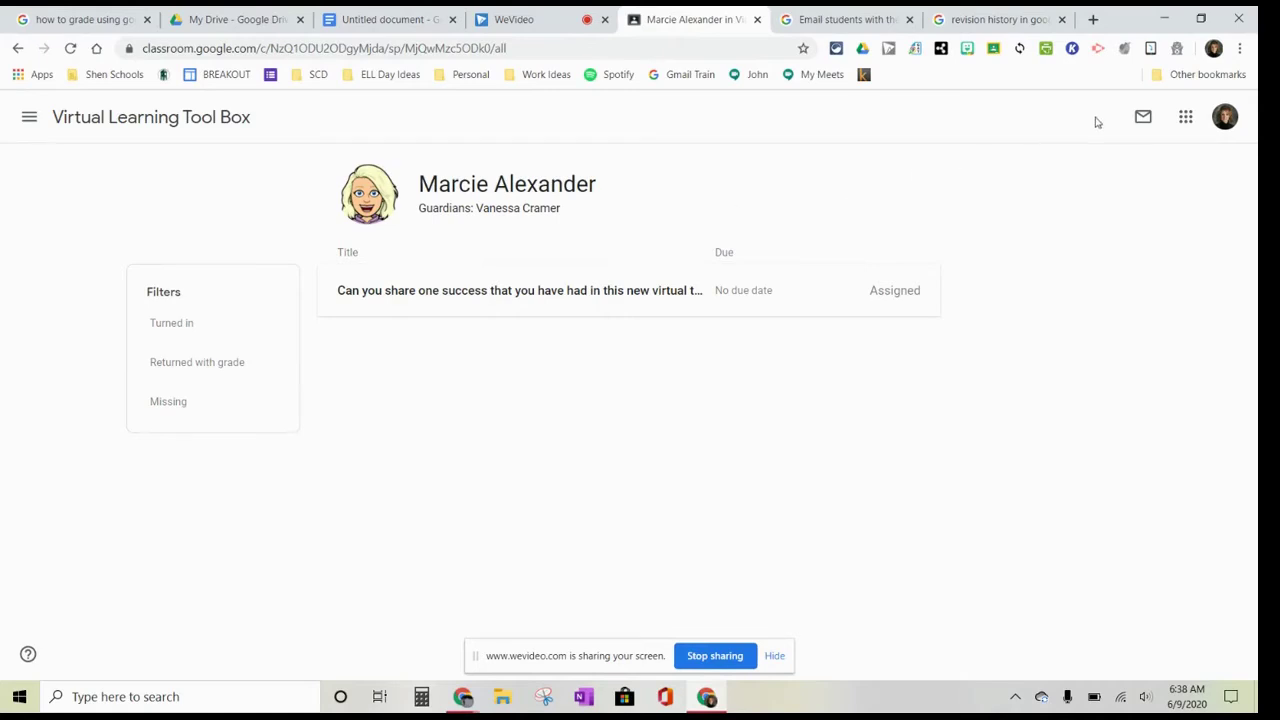
Start a progress email from the student's work page addressed to Student and guardians, and include the student work summary.
{"action": "left_click", "coordinate": [1143, 117]}
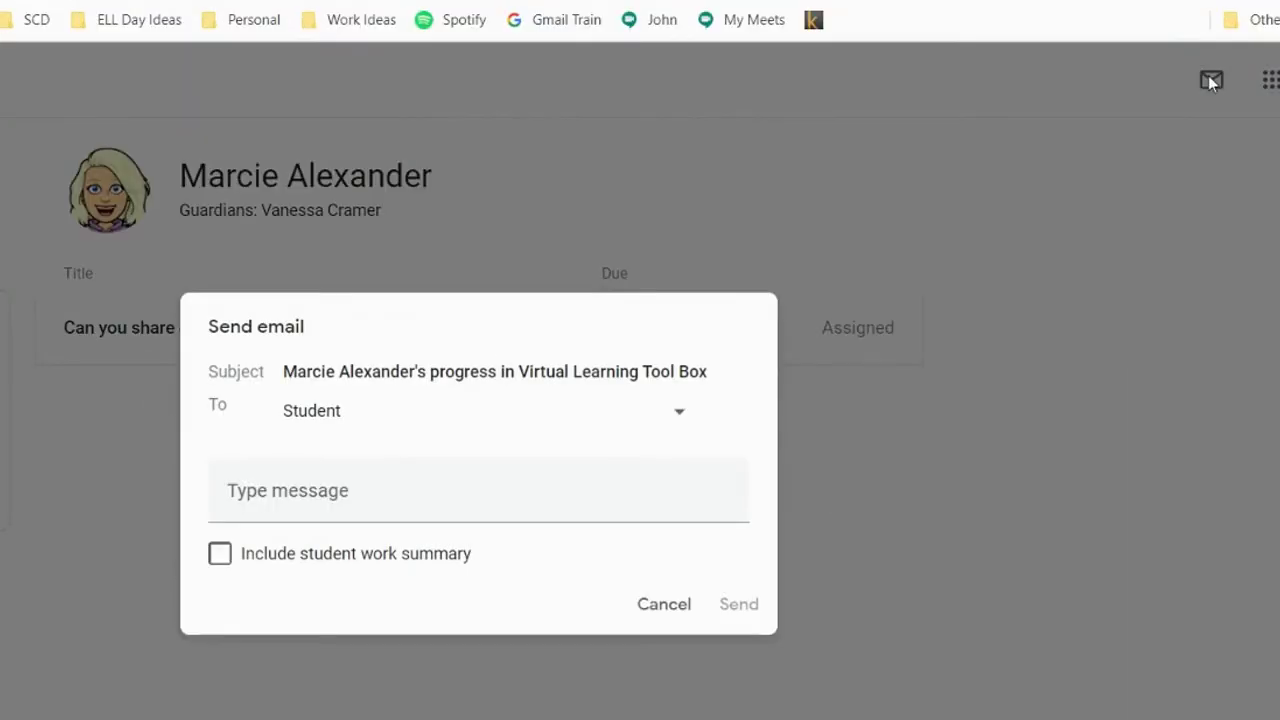
{"action": "left_click", "coordinate": [668, 404]}
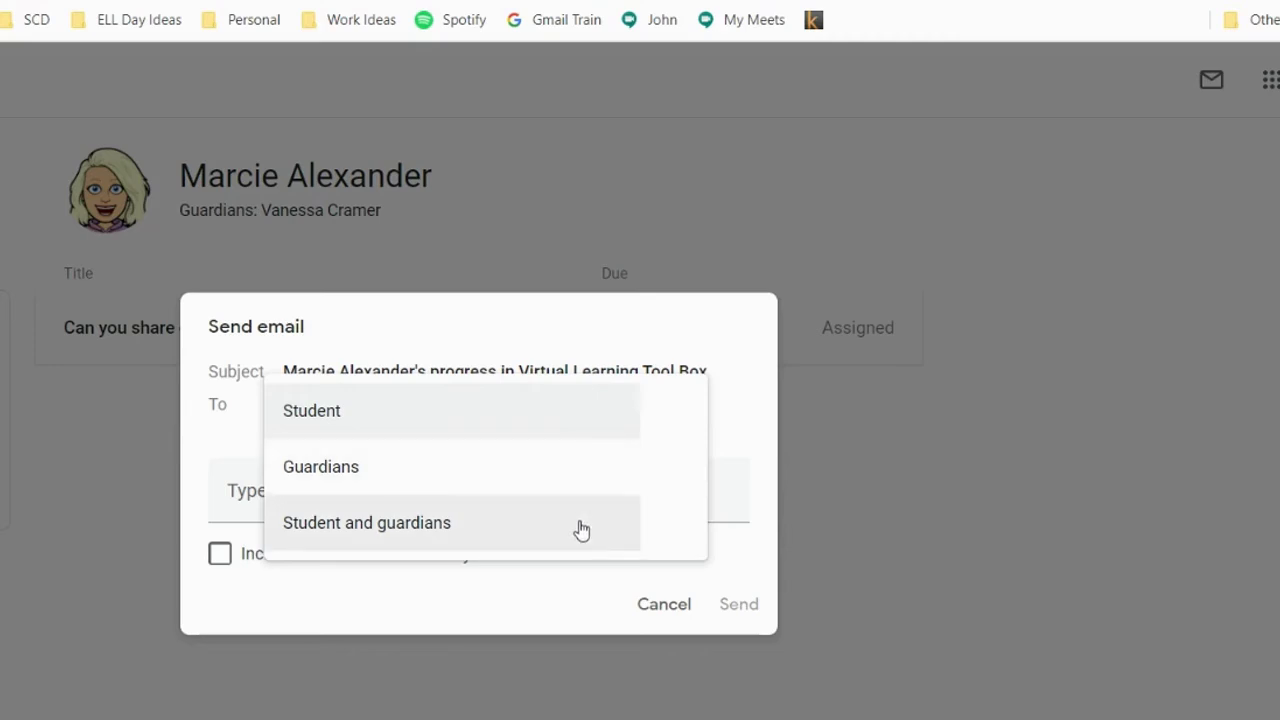
{"action": "left_click", "coordinate": [581, 529]}
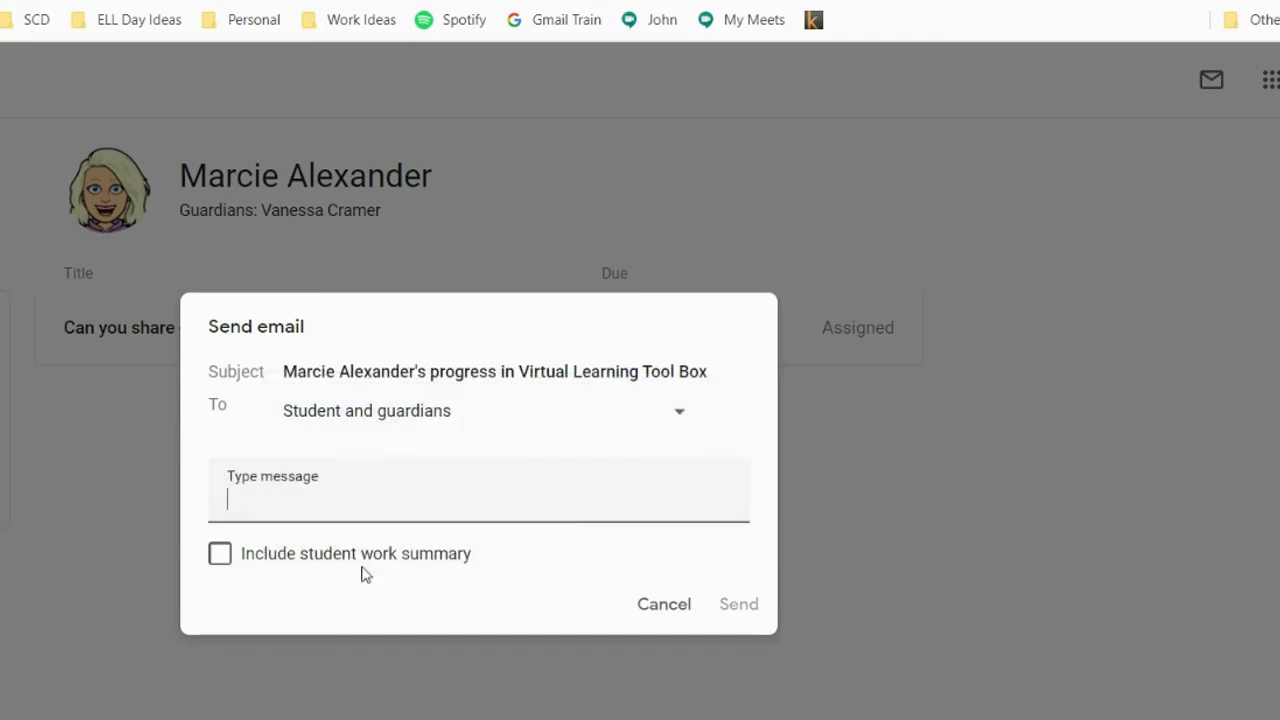
{"action": "left_click", "coordinate": [228, 553]}
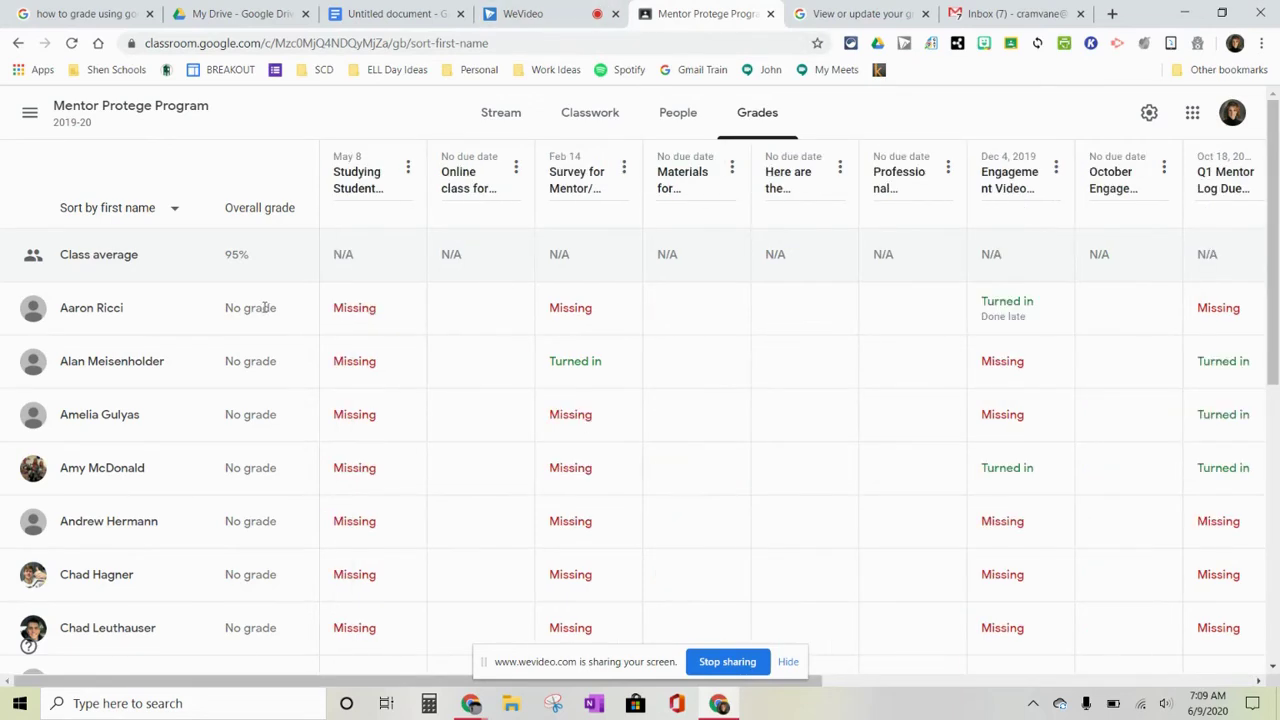
Look through the Mentor Protege Program gradebook's students and assignments, and view the options for the Online Tutorial assignment.
{"action": "scroll", "coordinate": [265, 308], "scroll_direction": "down", "scroll_amount": 6}
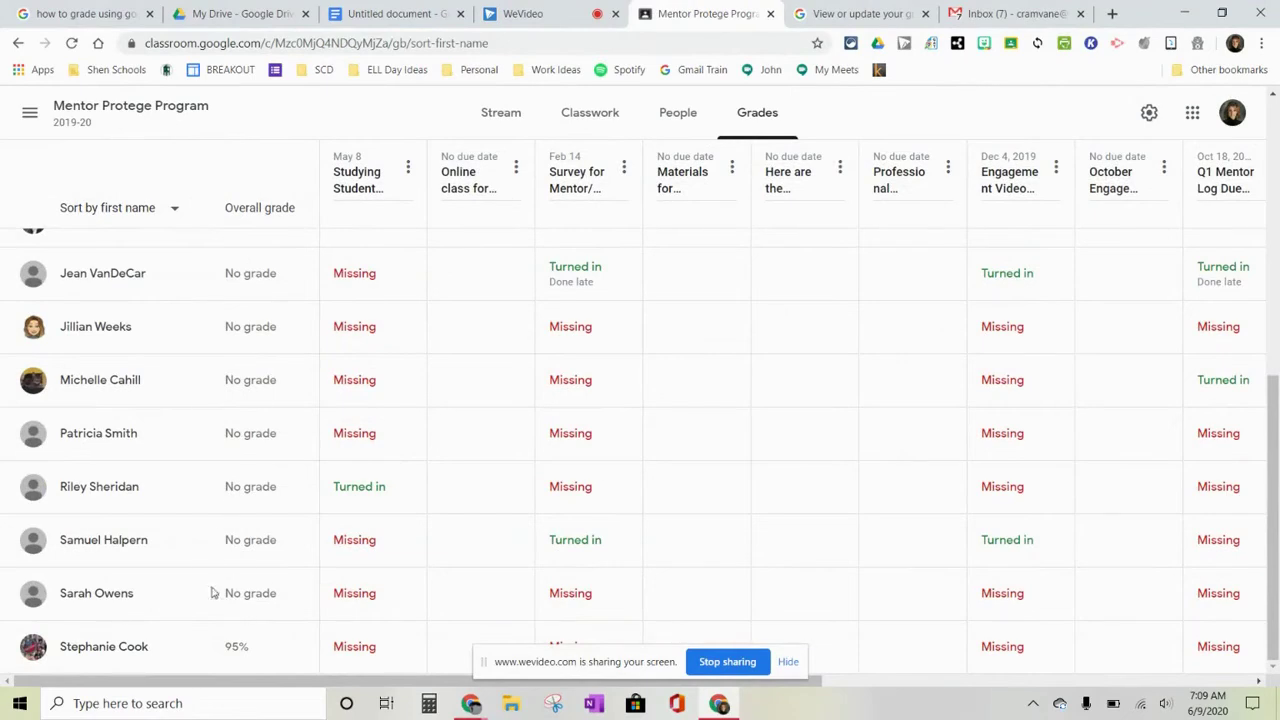
{"action": "scroll", "coordinate": [394, 565], "scroll_direction": "right", "scroll_amount": 1}
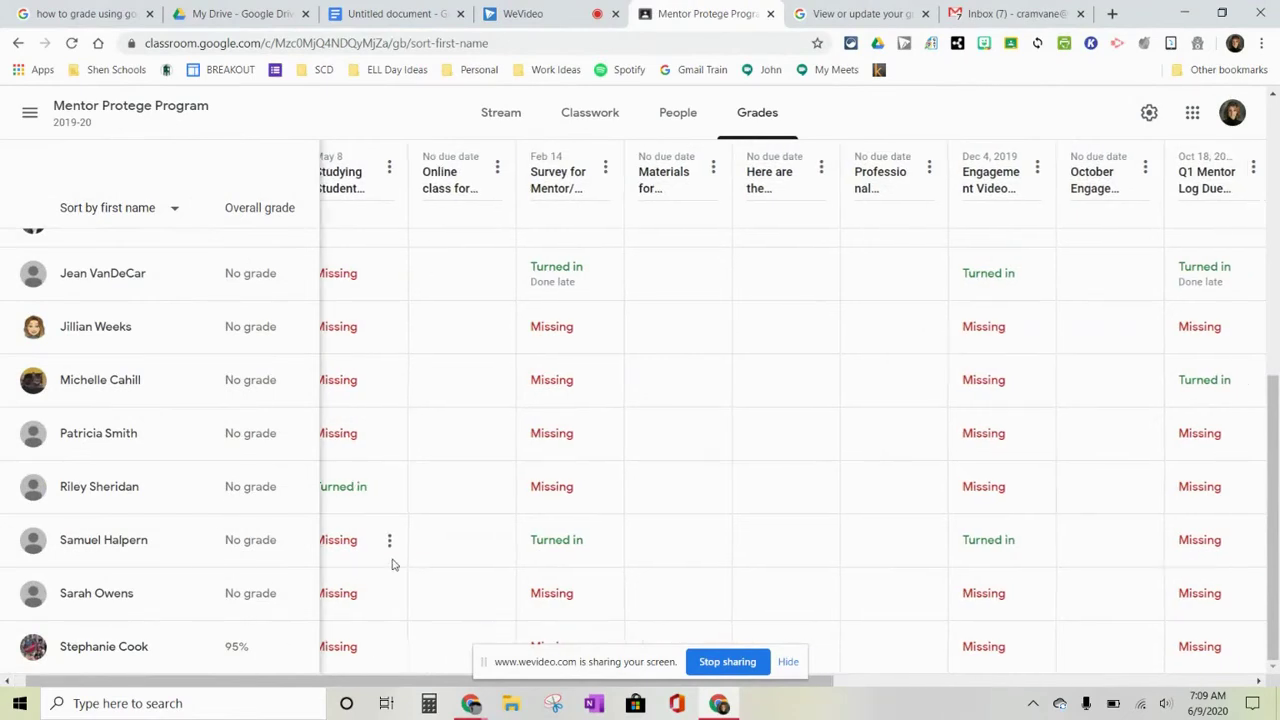
{"action": "scroll", "coordinate": [697, 567], "scroll_direction": "right", "scroll_amount": 6}
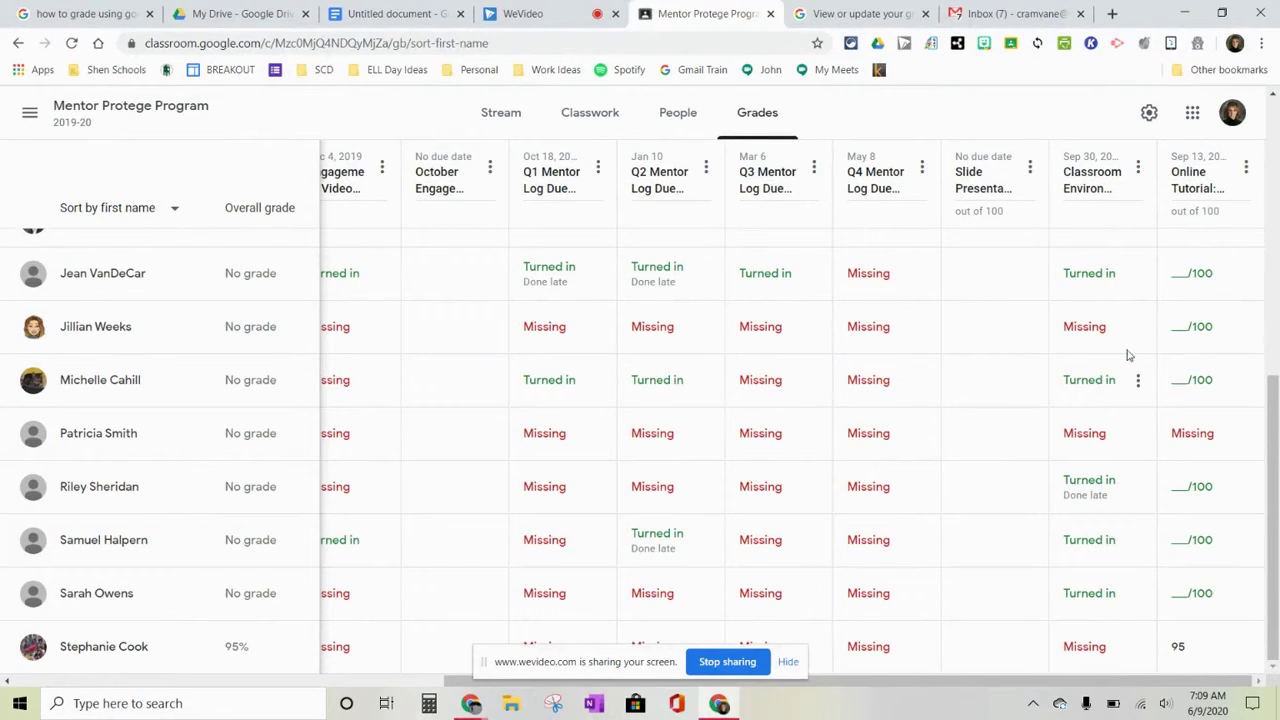
{"action": "left_click", "coordinate": [1246, 168]}
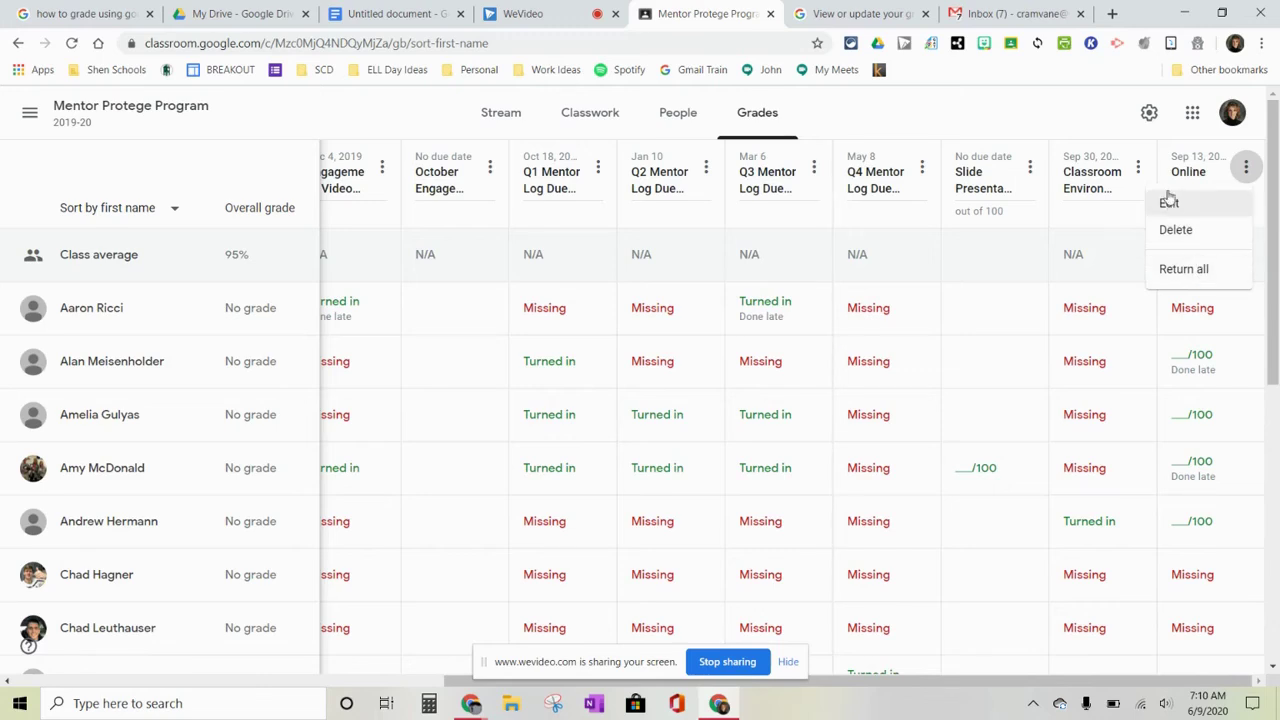
{"action": "left_click", "coordinate": [1111, 123]}
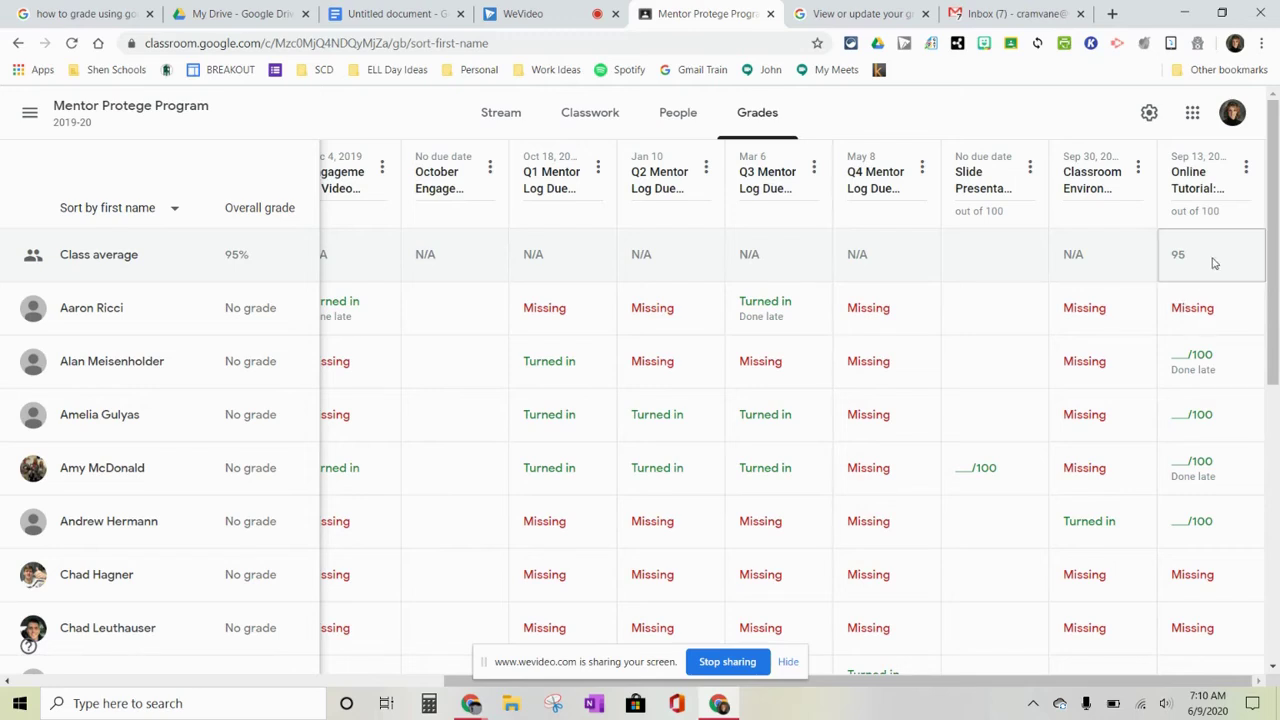
View the return and submission options for the second student's late Online Tutorial work, and enter a grade of 80 out of 100.
{"action": "left_click", "coordinate": [1247, 362]}
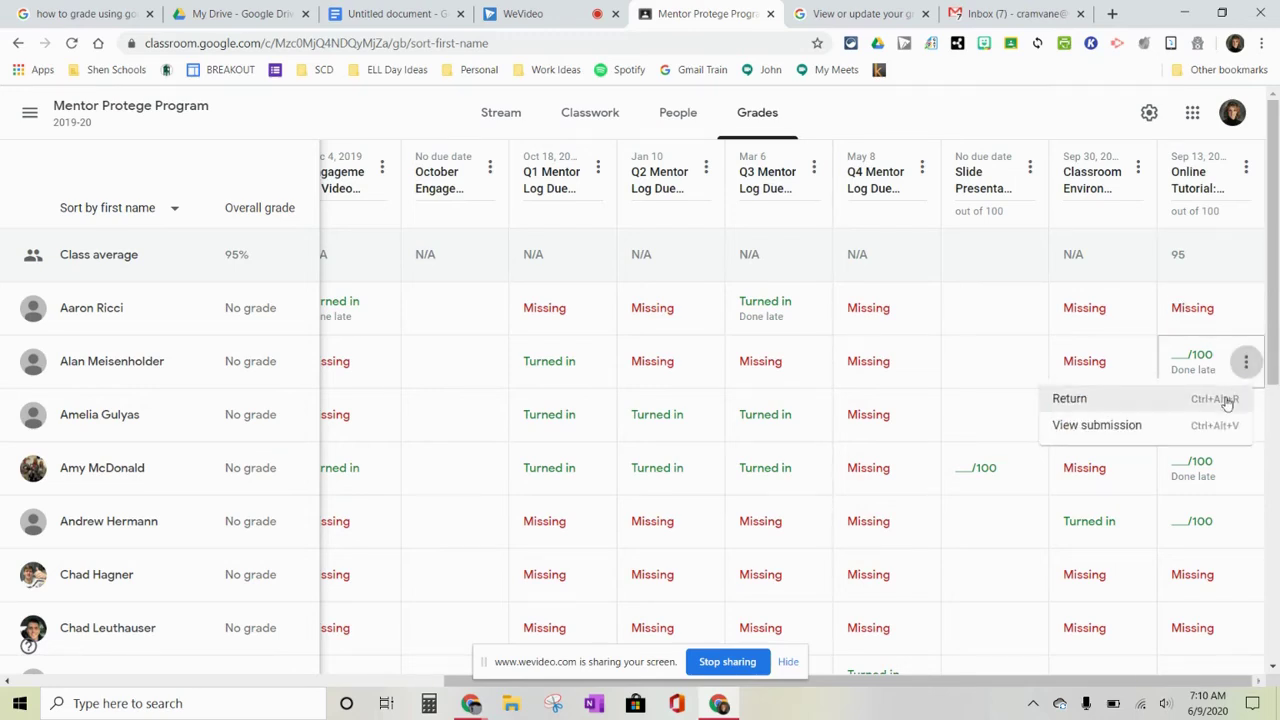
{"action": "left_click", "coordinate": [1181, 352]}
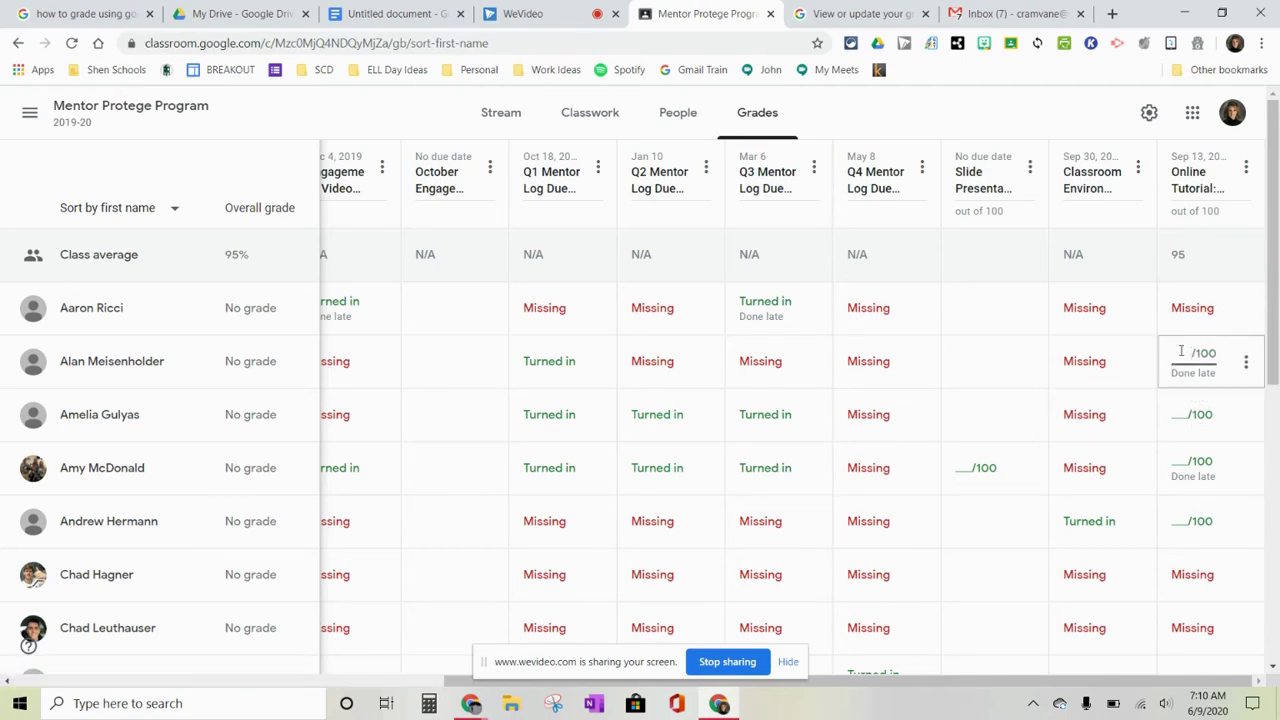
{"action": "type", "text": "80"}
{"action": "key", "text": "Return"}
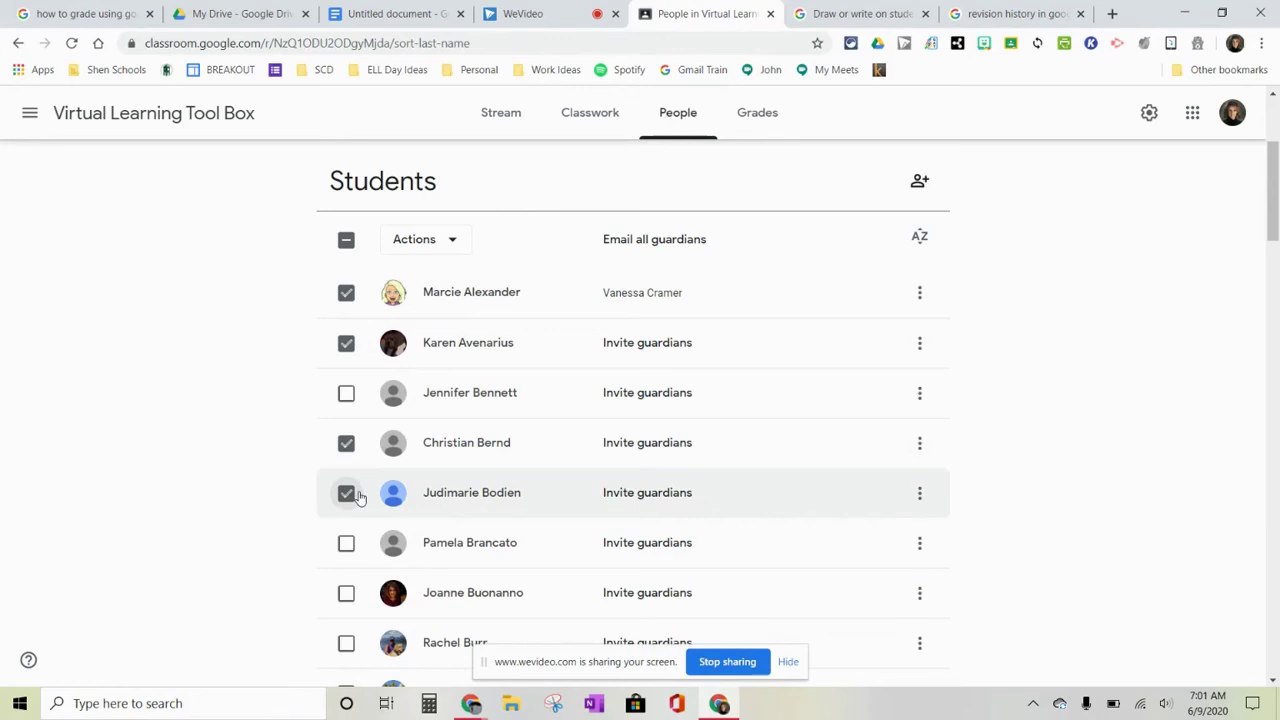
Start an email to the four selected students in Virtual Learning Tool Box, and go to its subject line.
{"action": "left_click", "coordinate": [461, 236]}
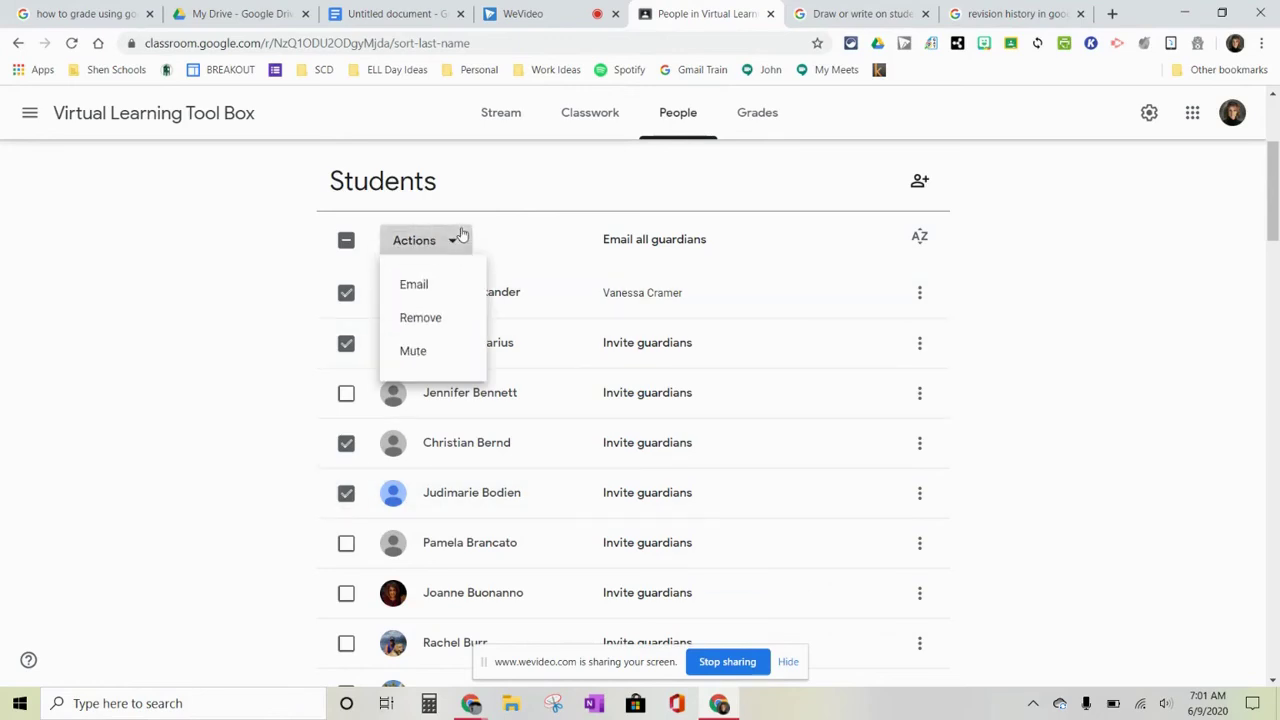
{"action": "left_click", "coordinate": [446, 284]}
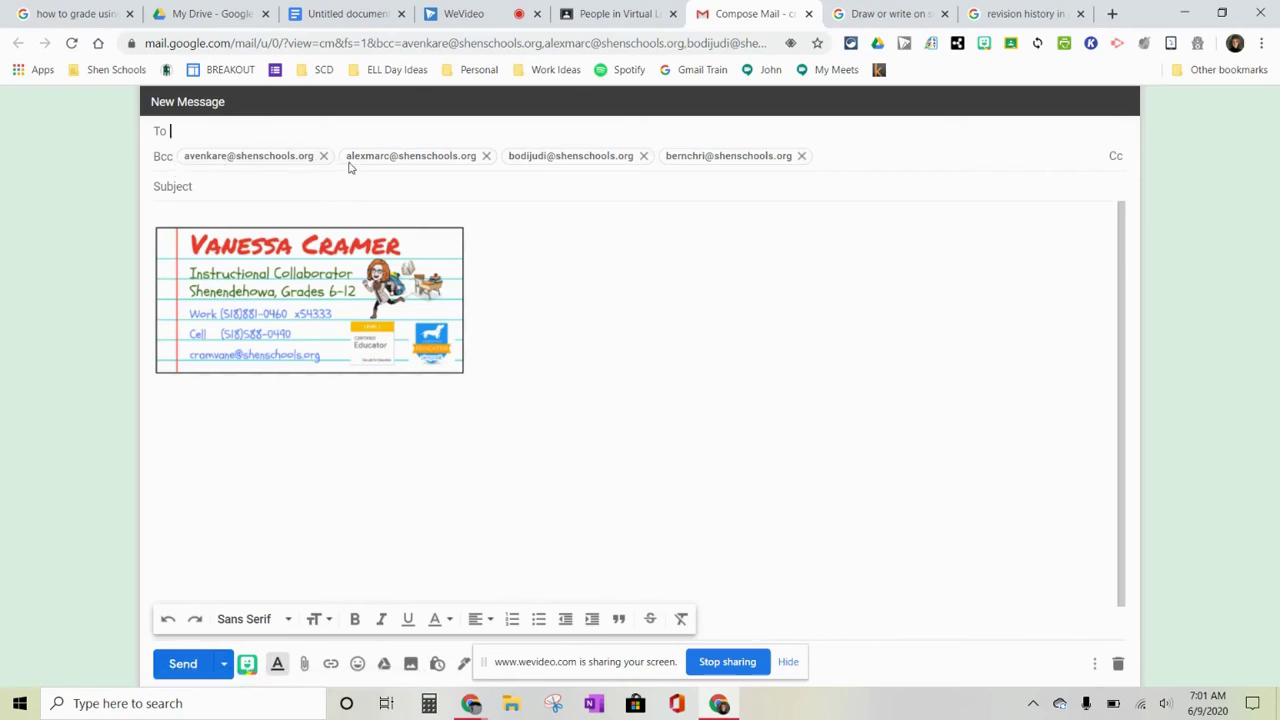
{"action": "left_click", "coordinate": [680, 183]}
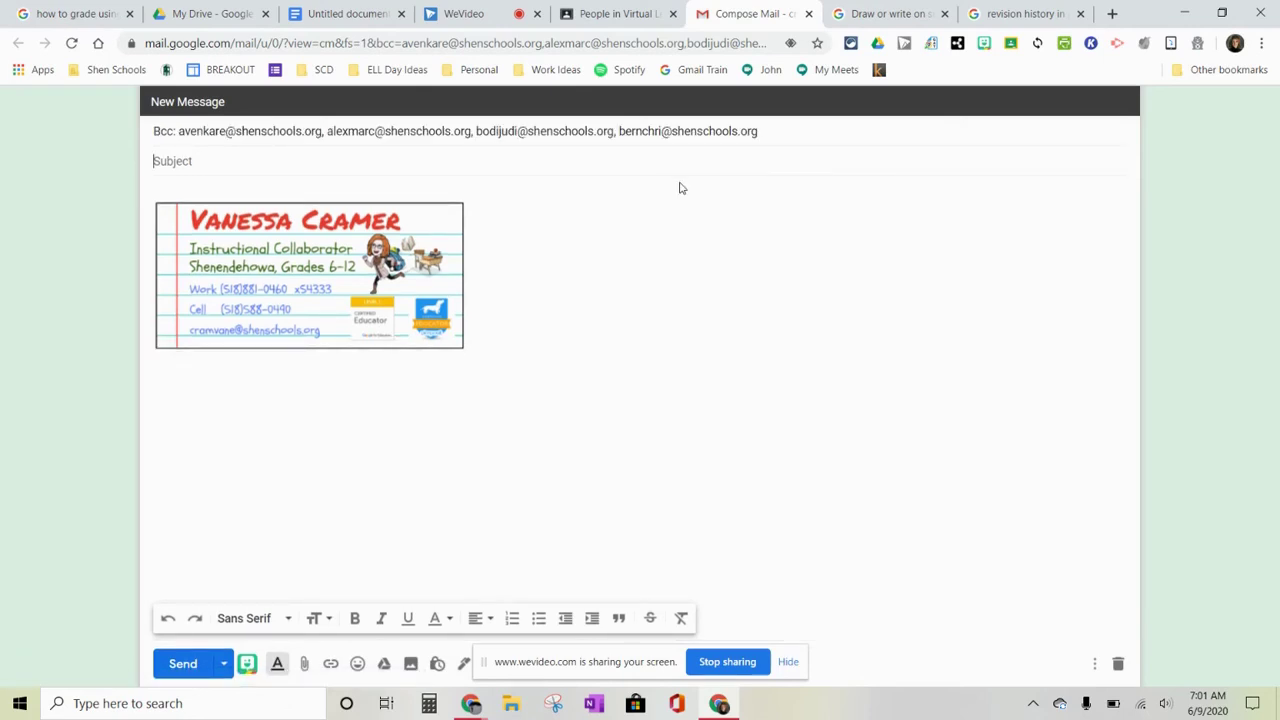